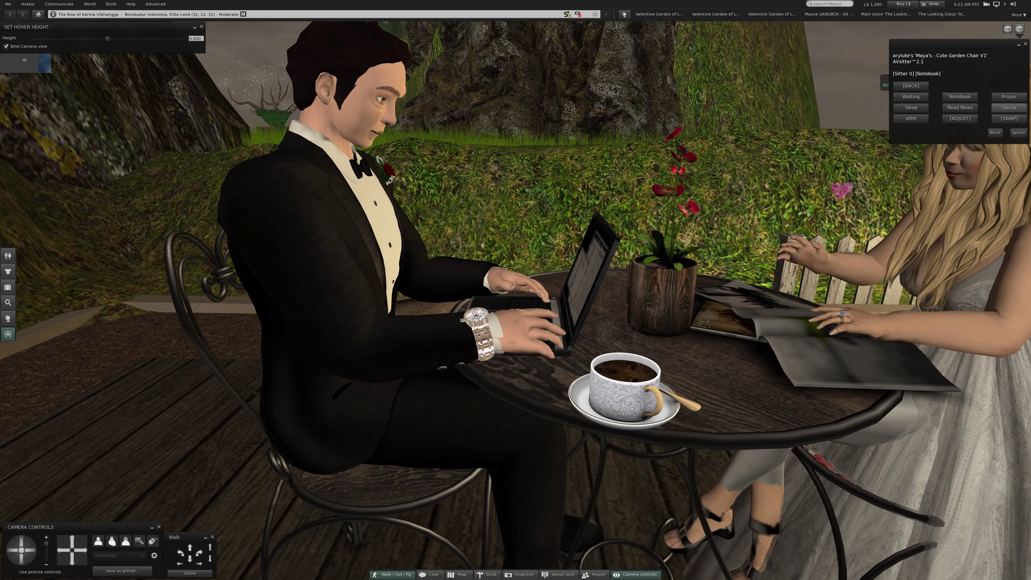
- Move the man from Siesta to the ohhh pose, accept the magazine attachment, and orbit closer
{"action": "left_click", "coordinate": [1008, 107]}
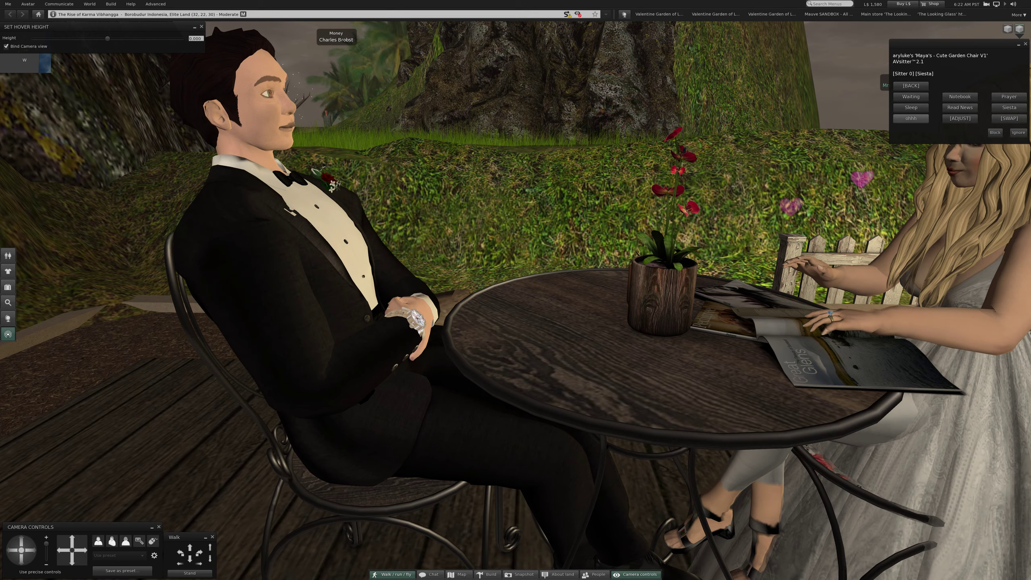
{"action": "left_click", "coordinate": [910, 118]}
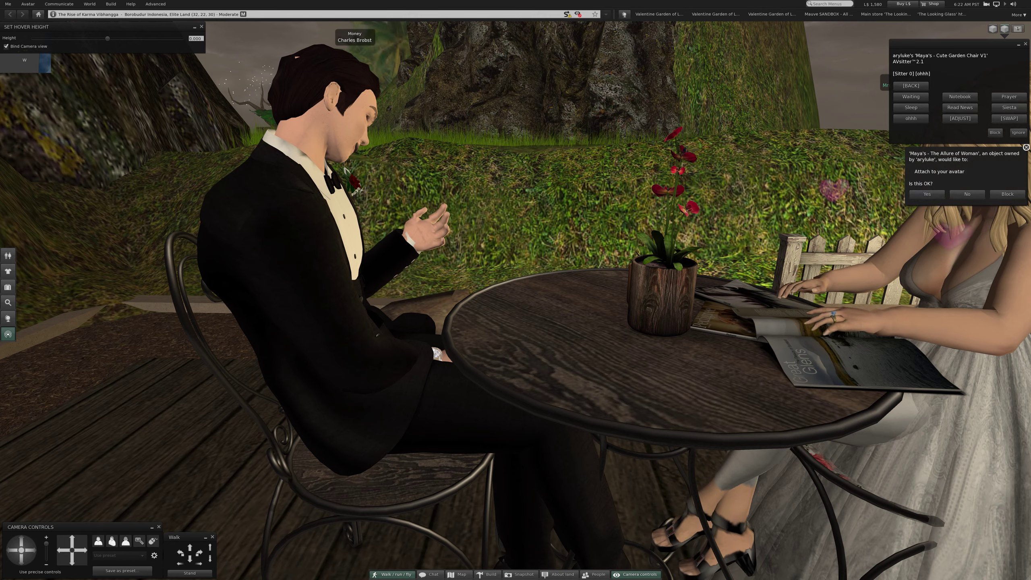
{"action": "left_click", "coordinate": [927, 194]}
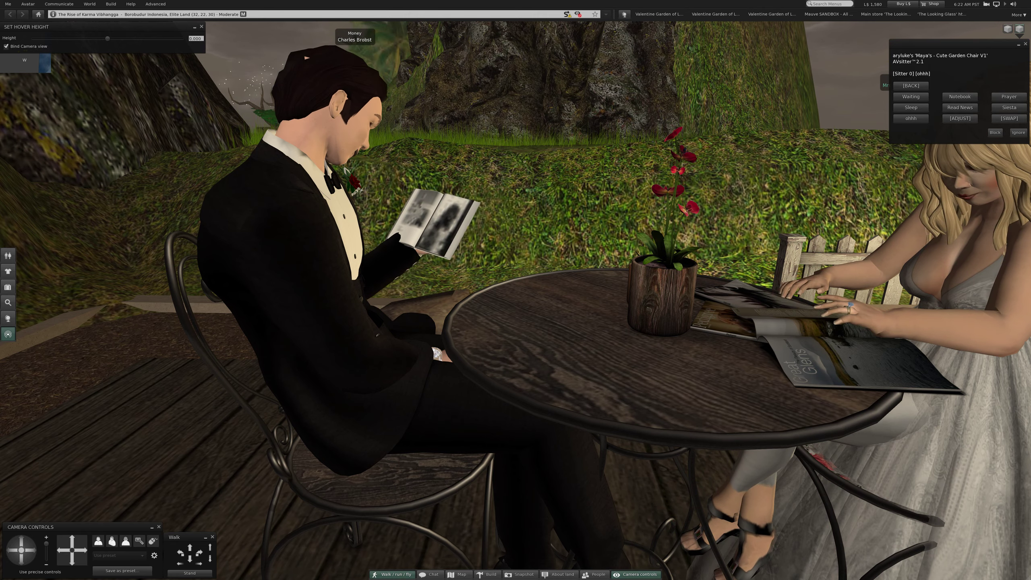
{"action": "scroll", "coordinate": [437, 355], "scroll_direction": "up", "scroll_amount": 5}
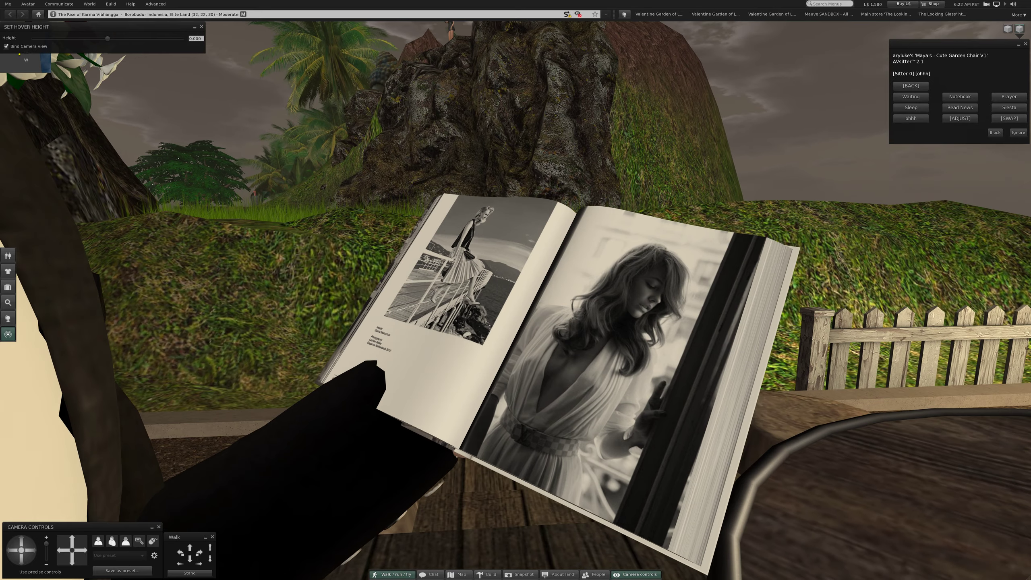
{"action": "left_click_drag", "start_coordinate": [516, 322], "coordinate": [564, 306]}
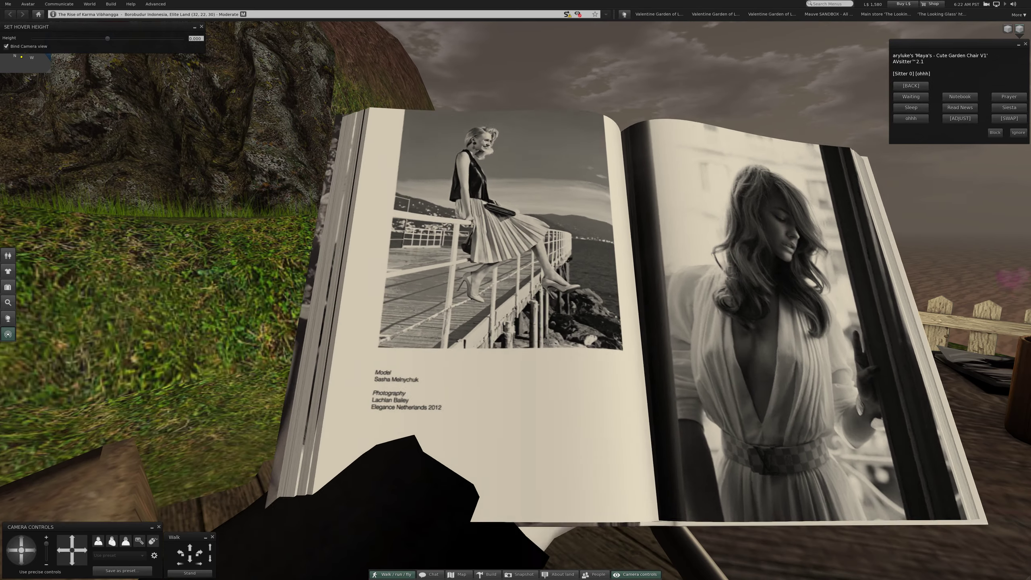
{"action": "scroll", "coordinate": [516, 322], "scroll_direction": "down", "scroll_amount": 5}
{"action": "scroll", "coordinate": [516, 322], "scroll_direction": "down", "scroll_amount": 3}
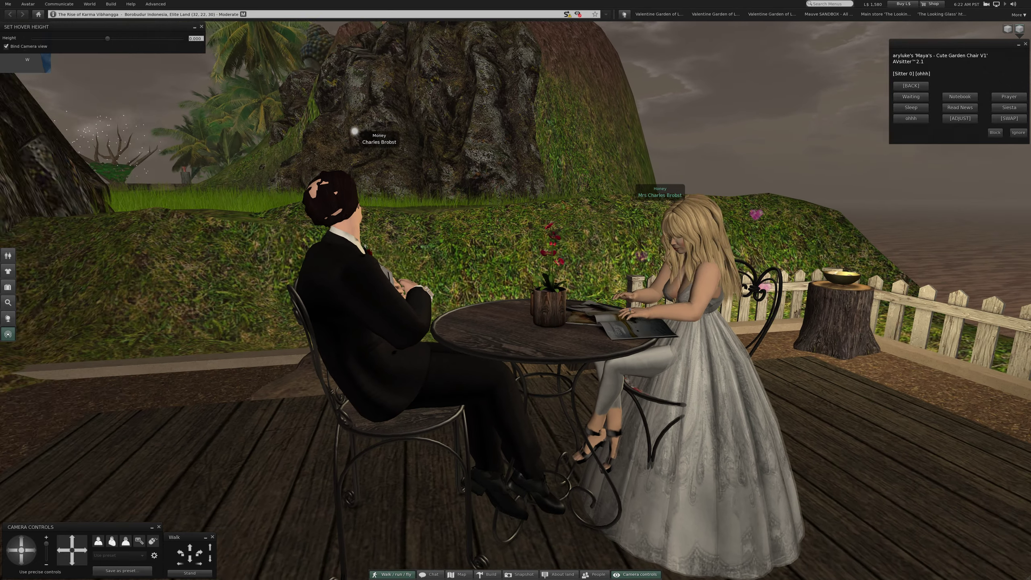
{"action": "left_click_drag", "start_coordinate": [515, 322], "coordinate": [451, 338]}
{"action": "scroll", "coordinate": [523, 312], "scroll_direction": "down", "scroll_amount": 1}
{"action": "scroll", "coordinate": [522, 313], "scroll_direction": "down", "scroll_amount": 1}
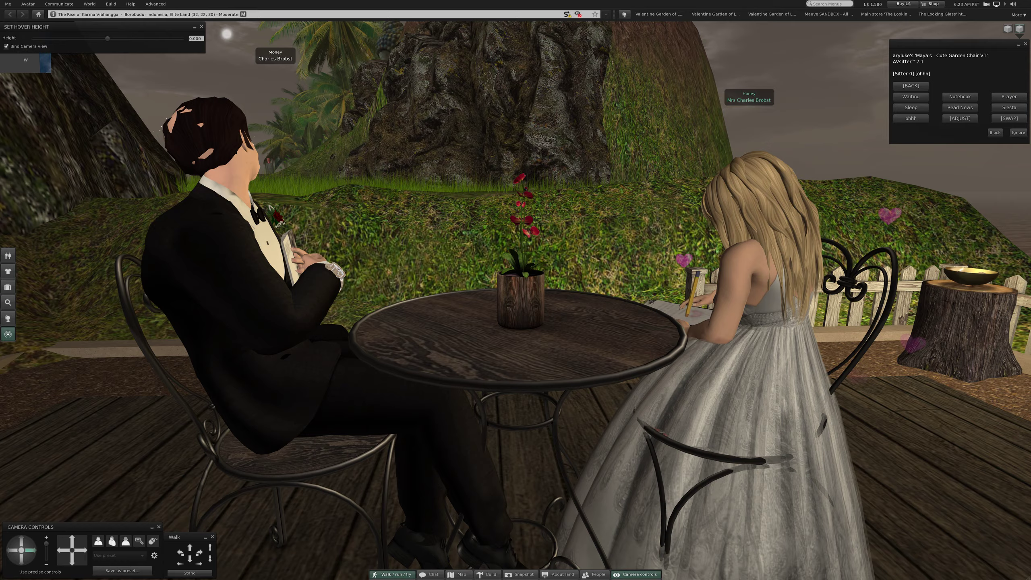
{"action": "left_click_drag", "start_coordinate": [524, 312], "coordinate": [323, 311], "text": "alt"}
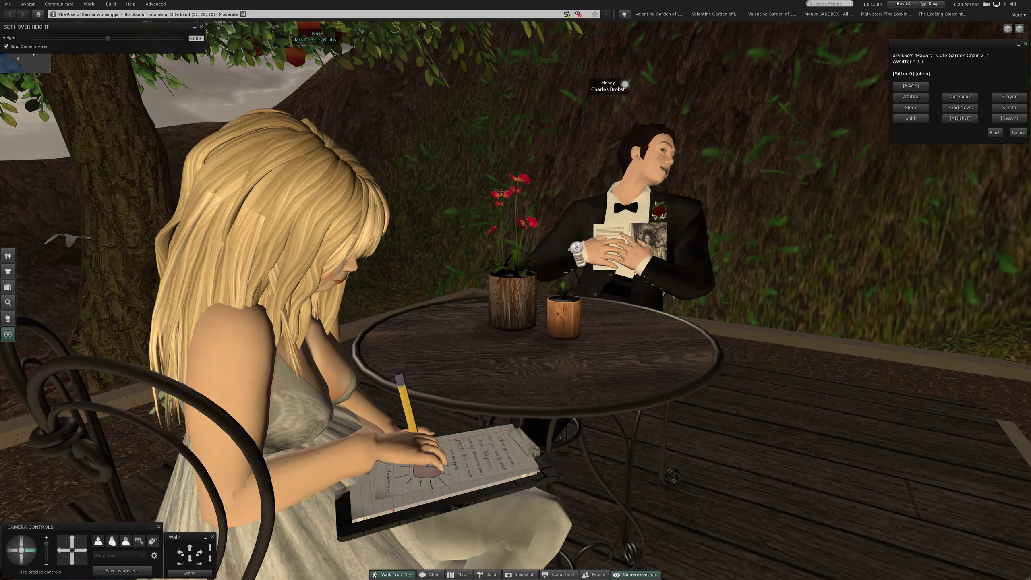
{"action": "left_click_drag", "start_coordinate": [516, 312], "coordinate": [402, 312], "text": "alt"}
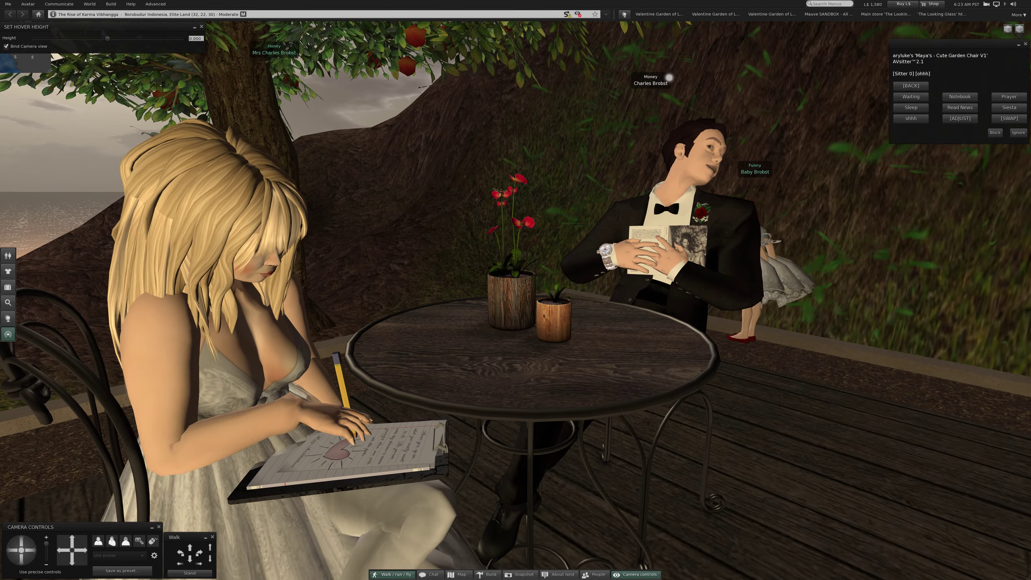
{"action": "left_click_drag", "start_coordinate": [415, 449], "coordinate": [414, 323], "text": "alt"}
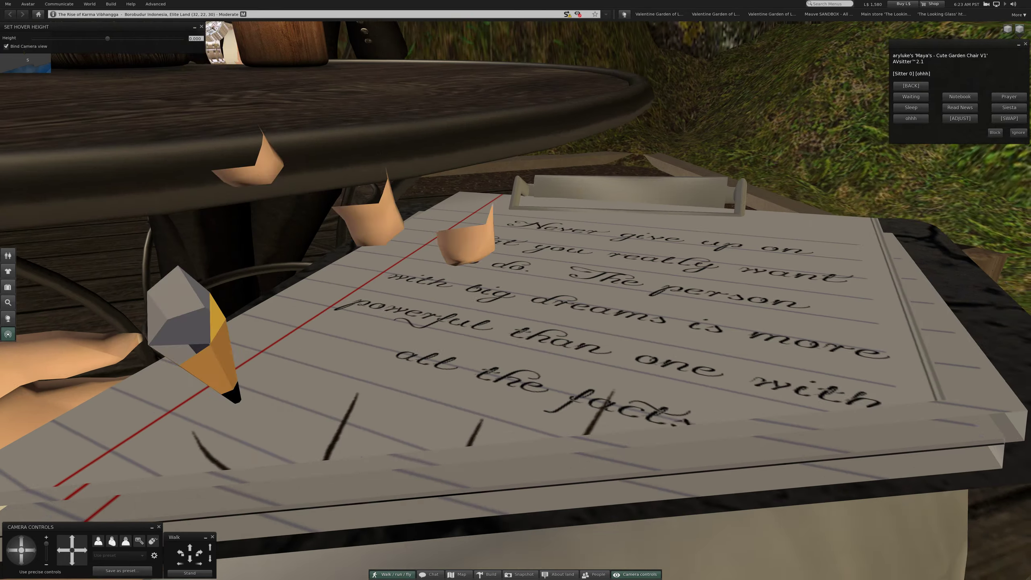
{"action": "left_click_drag", "start_coordinate": [728, 194], "coordinate": [564, 242], "text": "alt"}
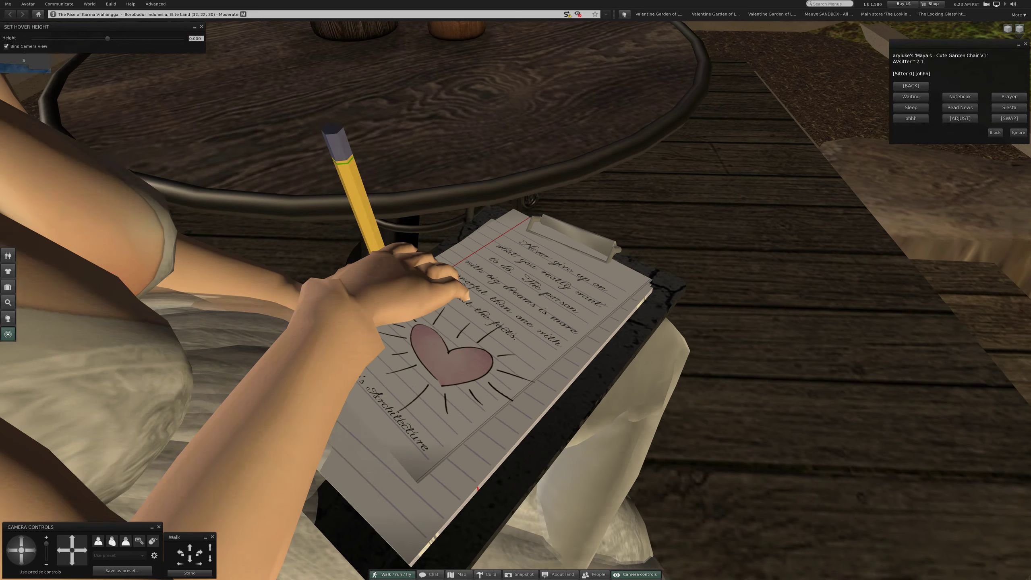
{"action": "mouse_move", "coordinate": [516, 322]}
{"action": "left_mouse_down"}
{"action": "mouse_move", "coordinate": [564, 306]}
{"action": "mouse_move", "coordinate": [523, 312]}
{"action": "left_mouse_up"}
{"action": "scroll", "coordinate": [524, 312], "scroll_direction": "down", "scroll_amount": 5}
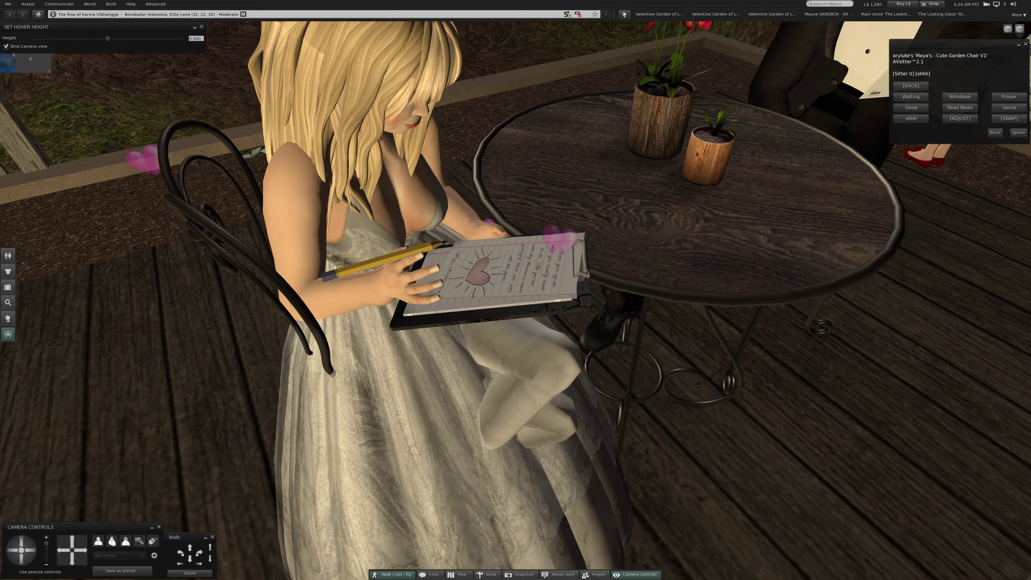
{"action": "scroll", "coordinate": [524, 311], "scroll_direction": "down", "scroll_amount": 5}
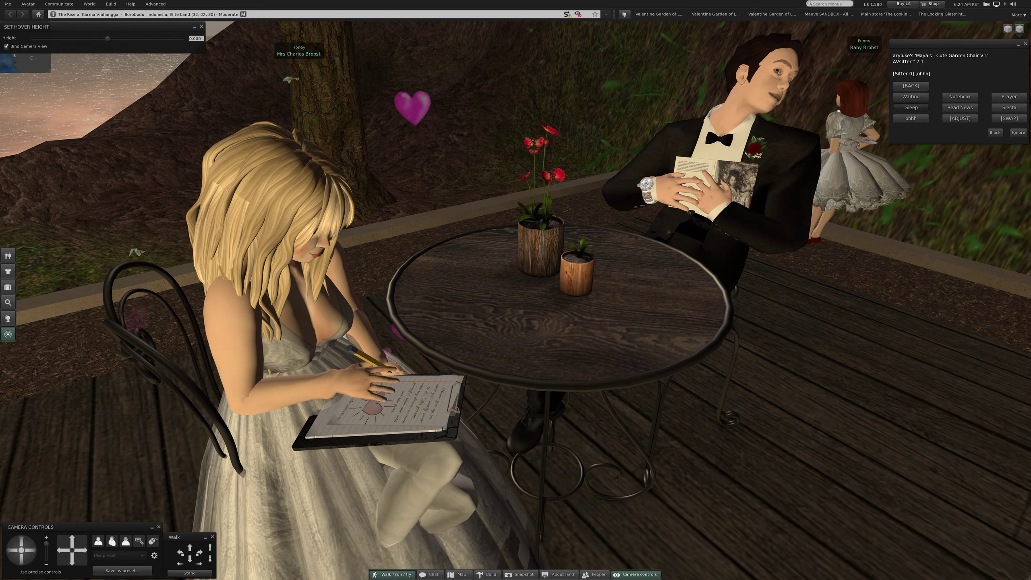
- Give the man the No idea pose and orbit the view to his side of the table
{"action": "left_click", "coordinate": [911, 106]}
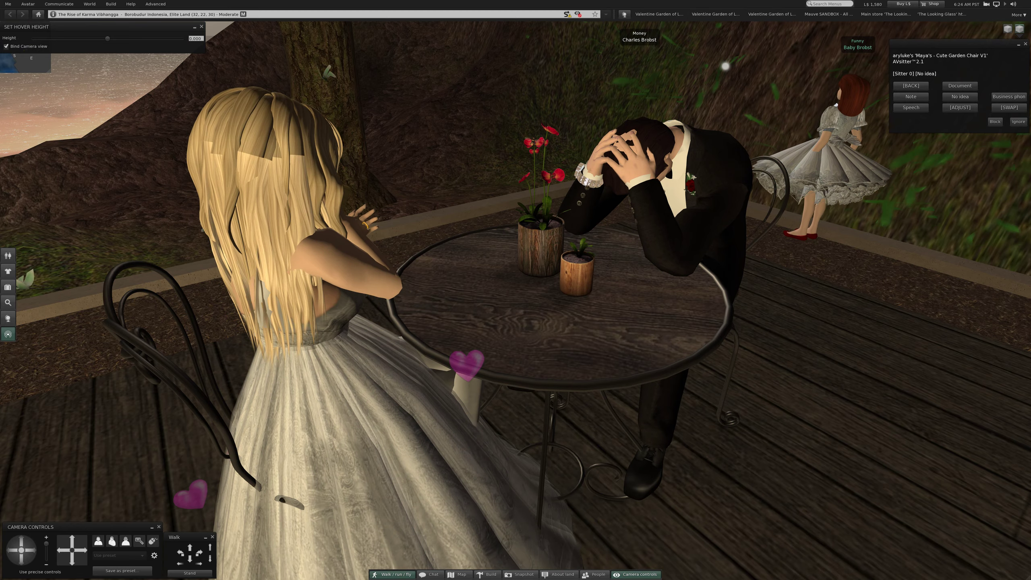
{"action": "left_click_drag", "start_coordinate": [516, 290], "coordinate": [725, 290], "text": "alt"}
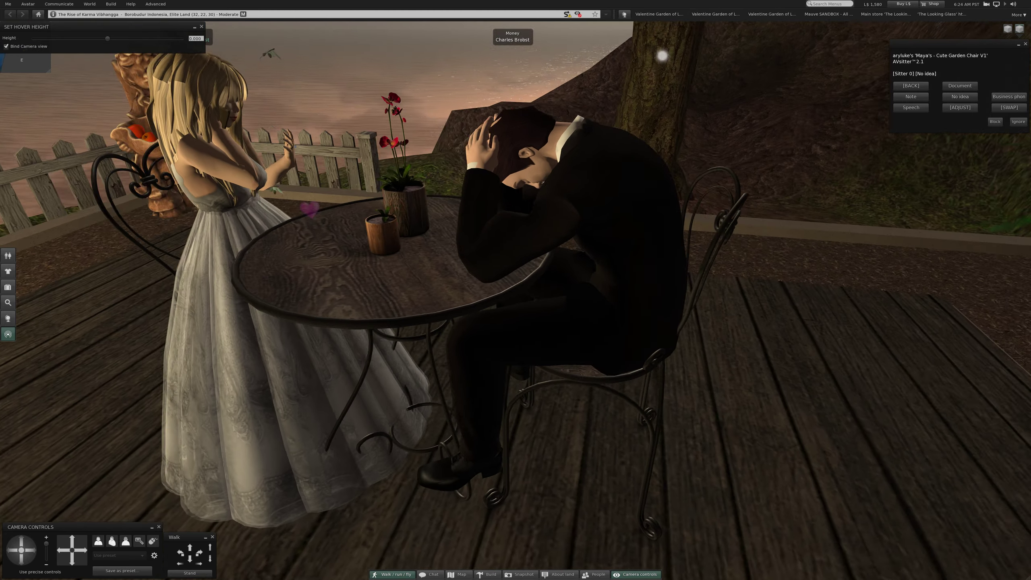
{"action": "scroll", "coordinate": [515, 290], "scroll_direction": "down", "scroll_amount": 3}
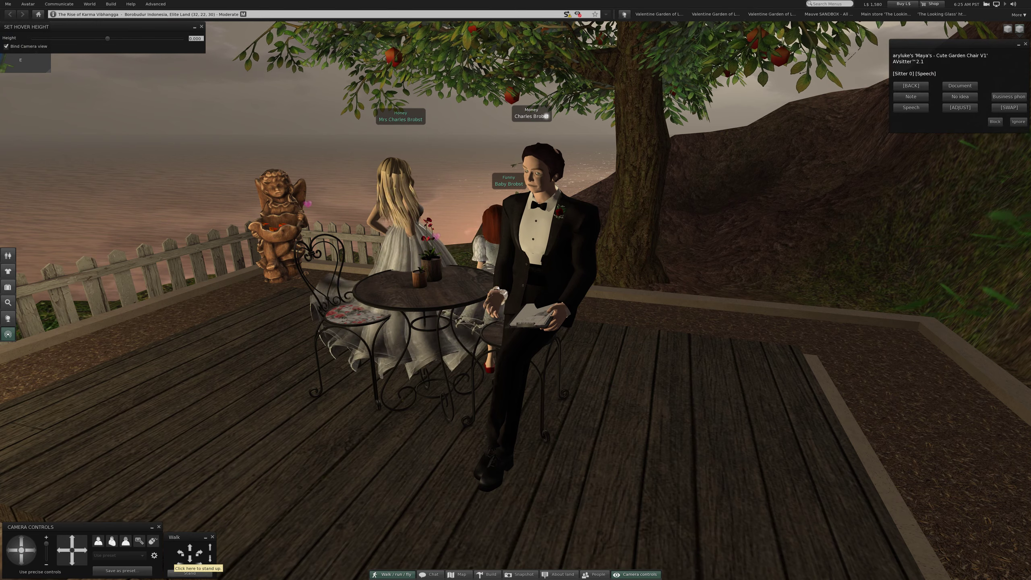
- Stand the man up and walk across the meadow past the big tree toward the shore
{"action": "left_click", "coordinate": [198, 560]}
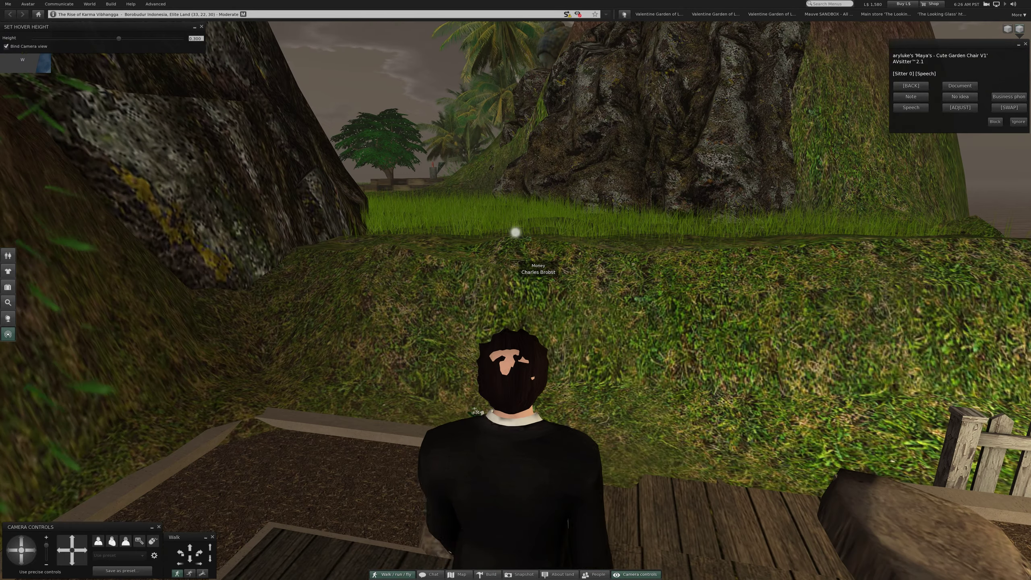
{"action": "key", "text": "Up"}
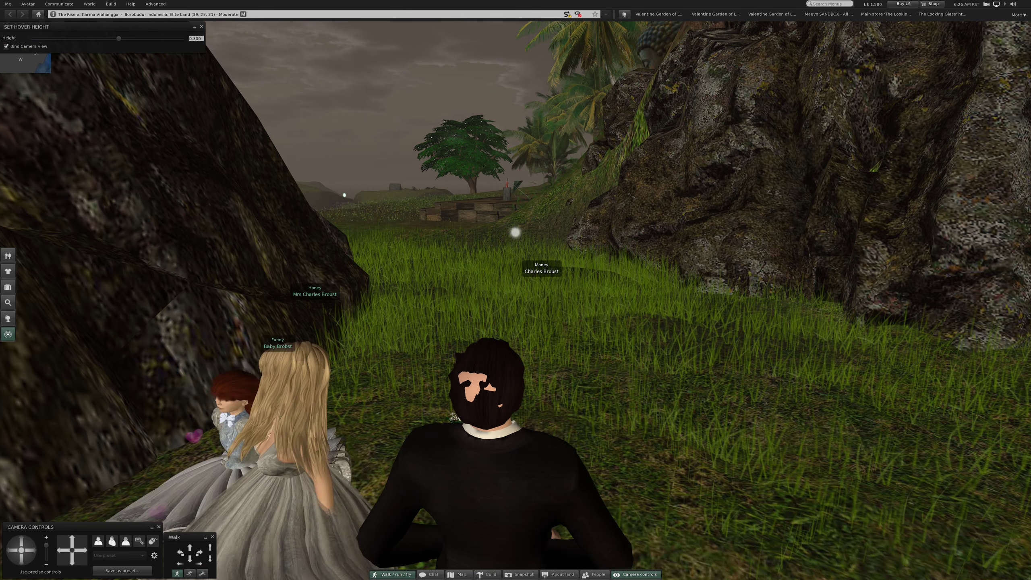
{"action": "key", "text": "Up"}
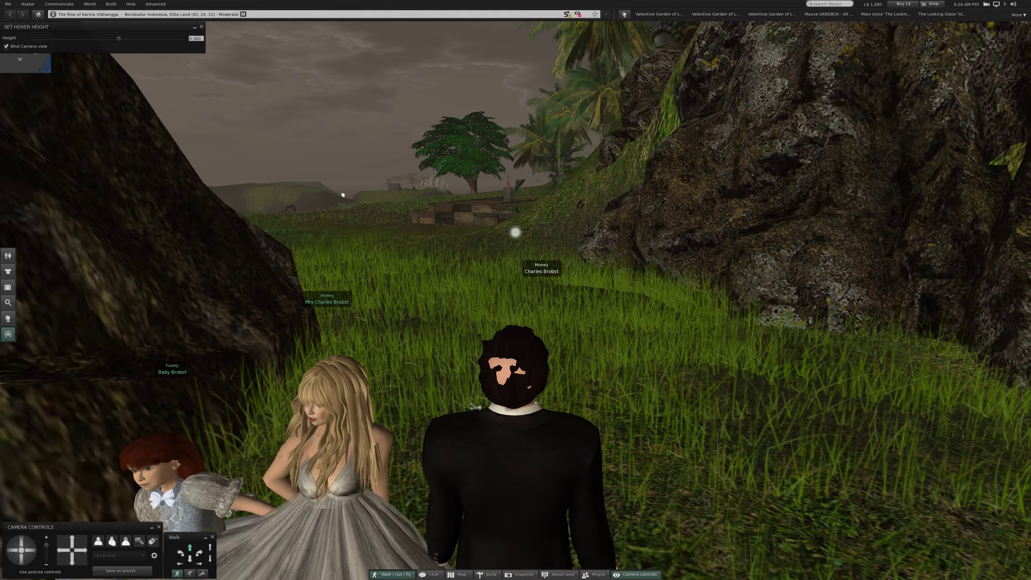
{"action": "key", "text": "Left"}
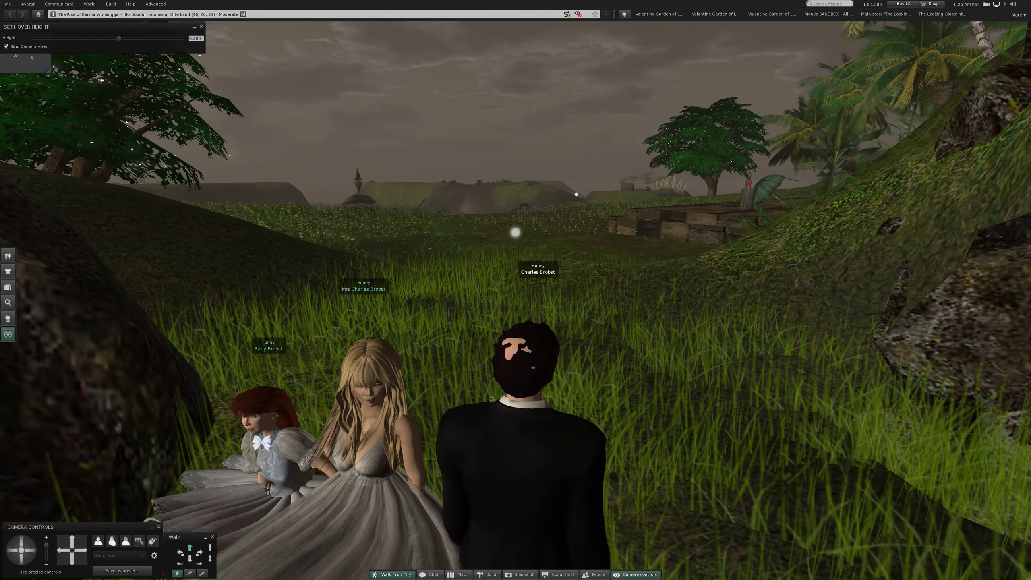
{"action": "key", "text": "Up"}
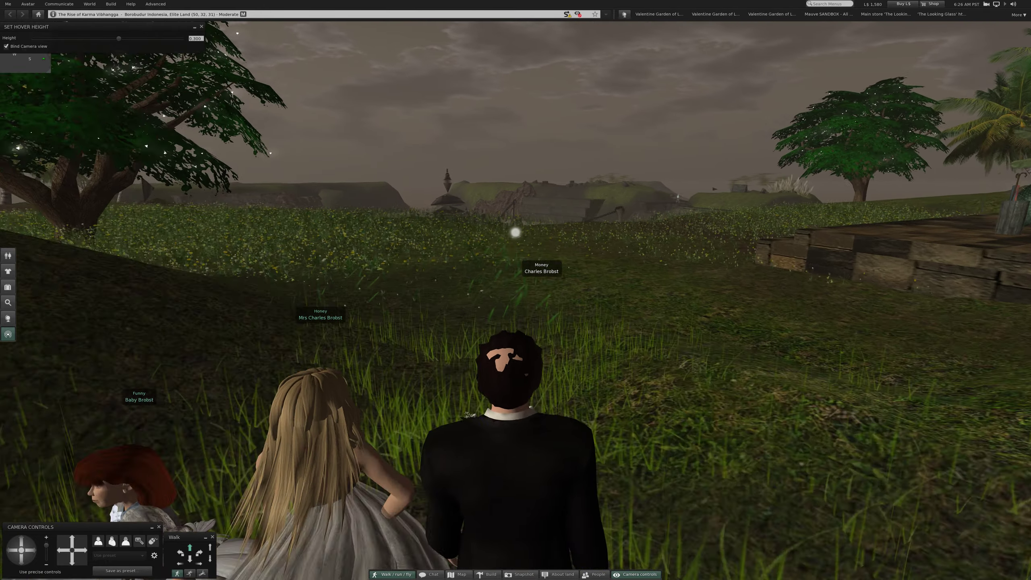
{"action": "key", "text": "Up"}
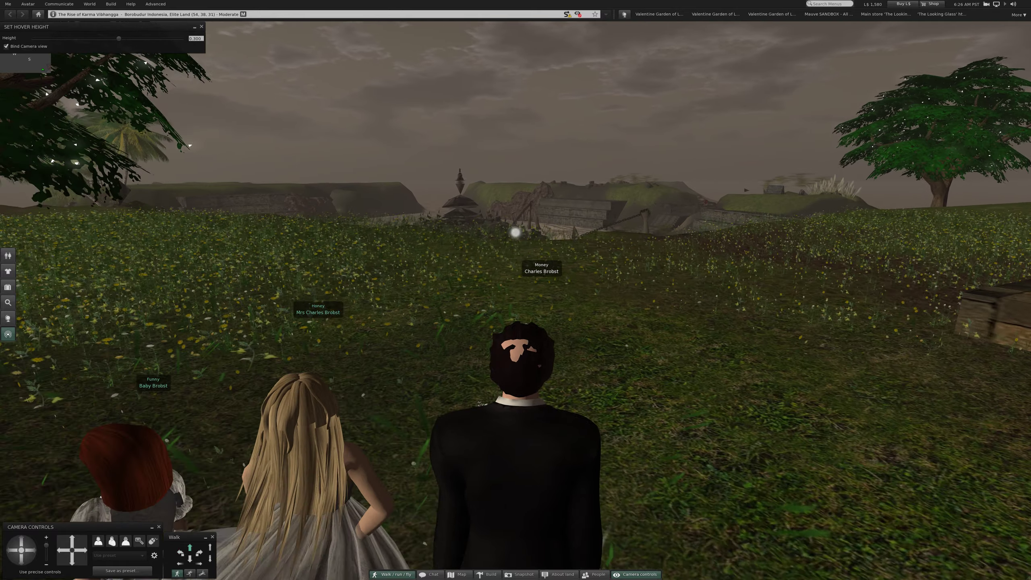
{"action": "key", "text": "Up"}
{"action": "key", "text": "Right"}
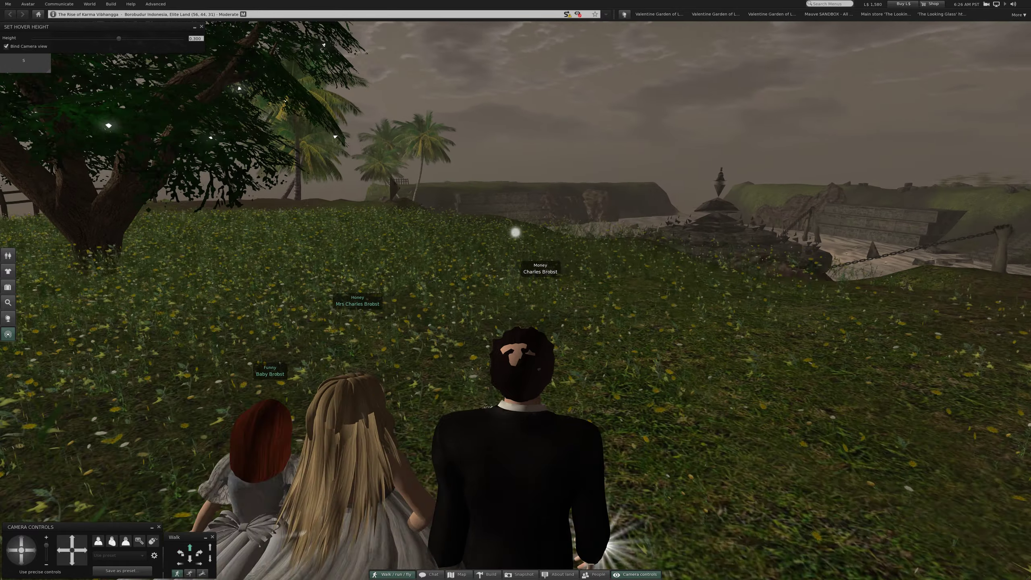
{"action": "key", "text": "Up"}
{"action": "key", "text": "Left"}
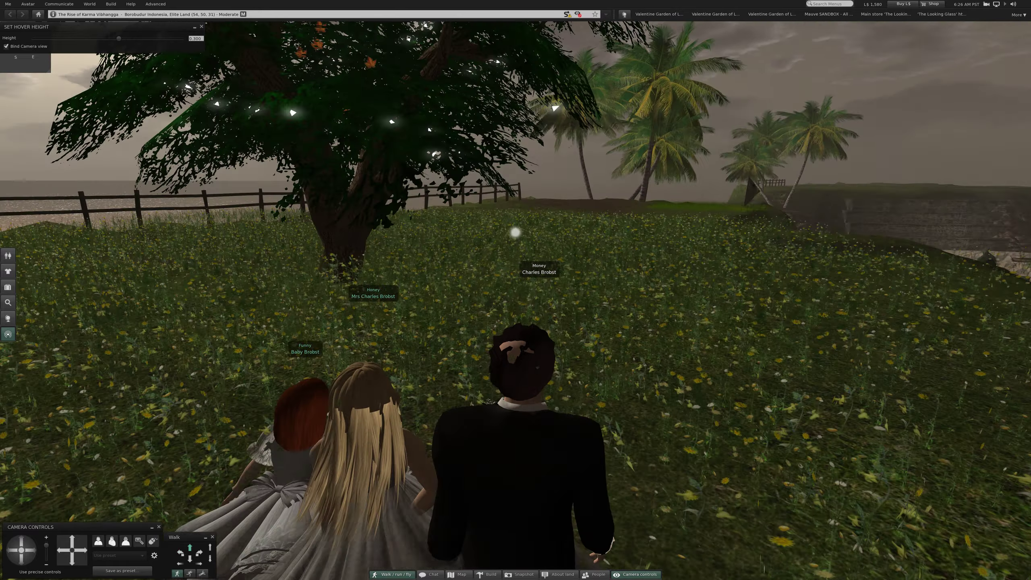
{"action": "key", "text": "Up"}
{"action": "key", "text": "Left"}
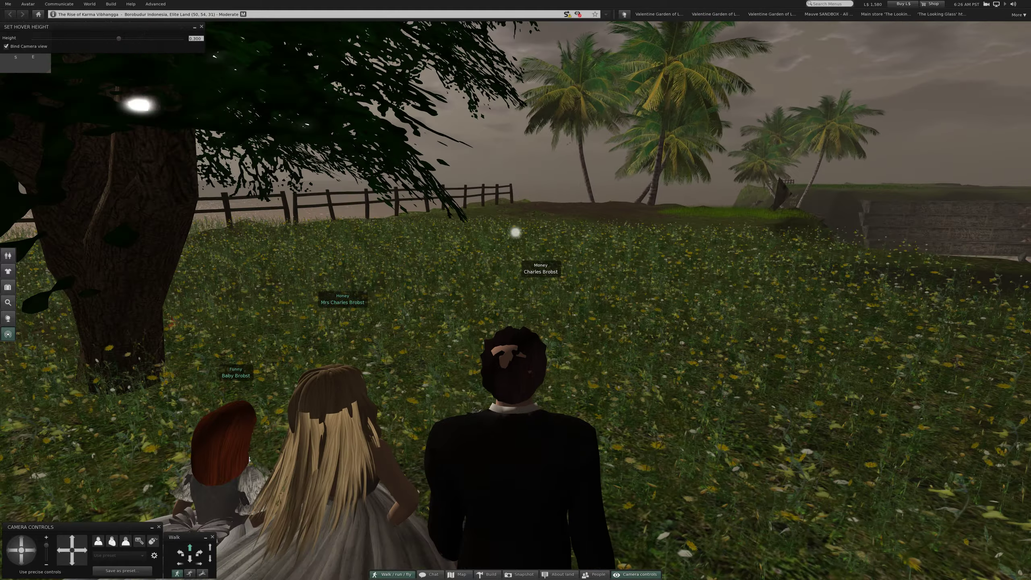
{"action": "key", "text": "Up"}
{"action": "key", "text": "Left"}
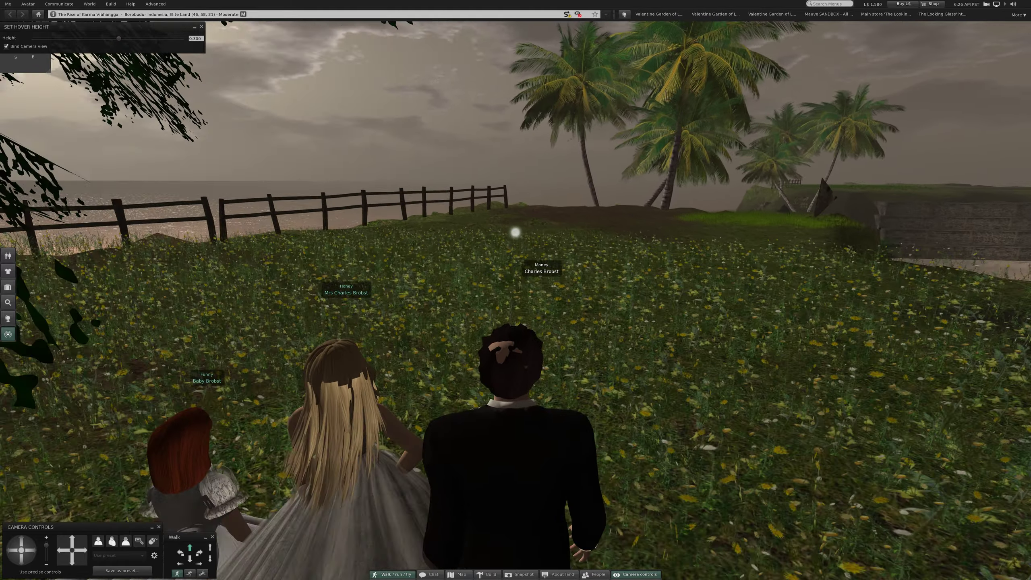
{"action": "key", "text": "Up"}
{"action": "key", "text": "Left"}
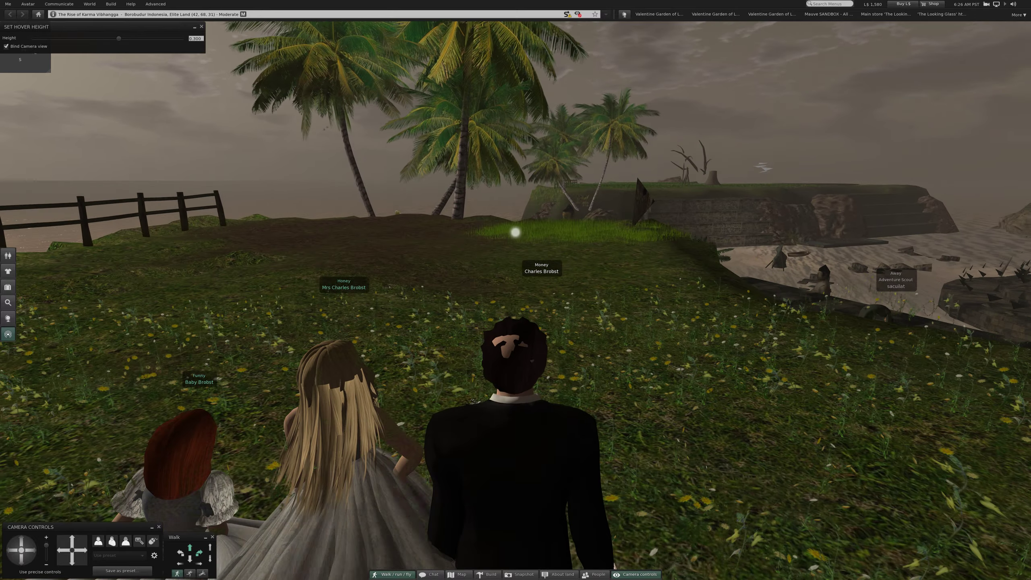
{"action": "key", "text": "Up"}
{"action": "key", "text": "Right"}
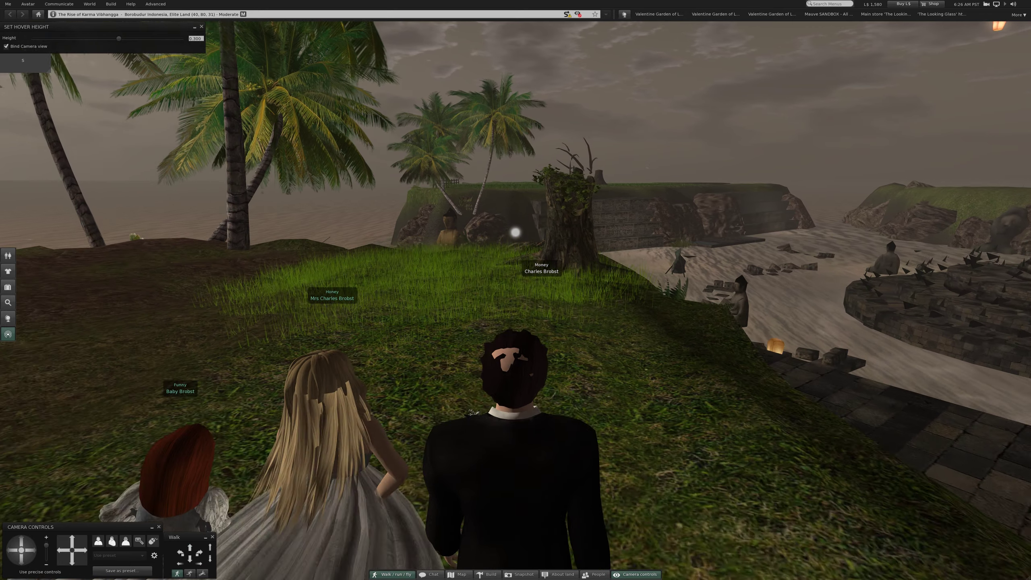
- Turn inland, walk toward the Buddha shrine, and follow the stone path to face the stupa
{"action": "key", "text": "Right"}
{"action": "key", "text": "Right"}
{"action": "key", "text": "Right"}
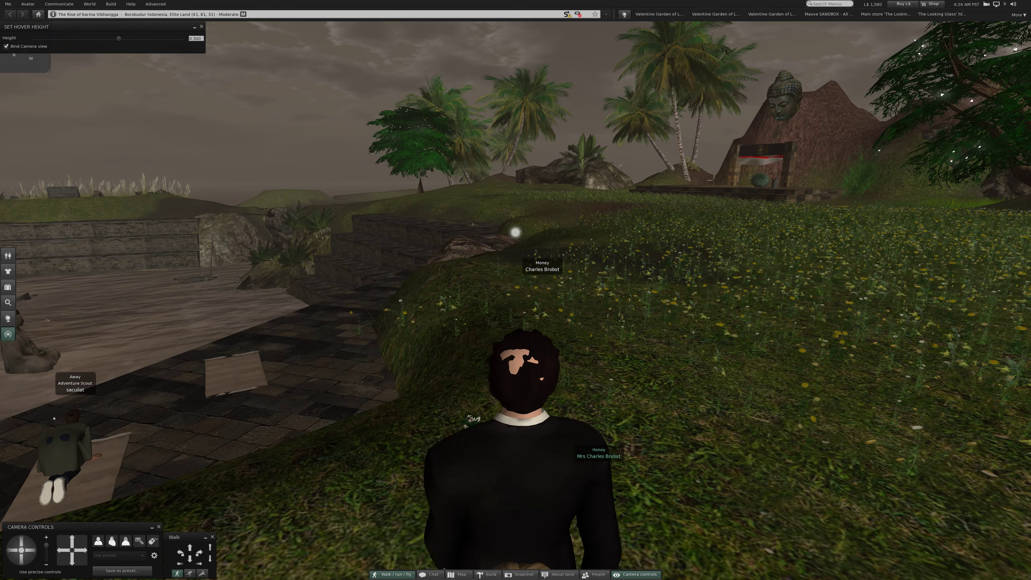
{"action": "key", "text": "Up"}
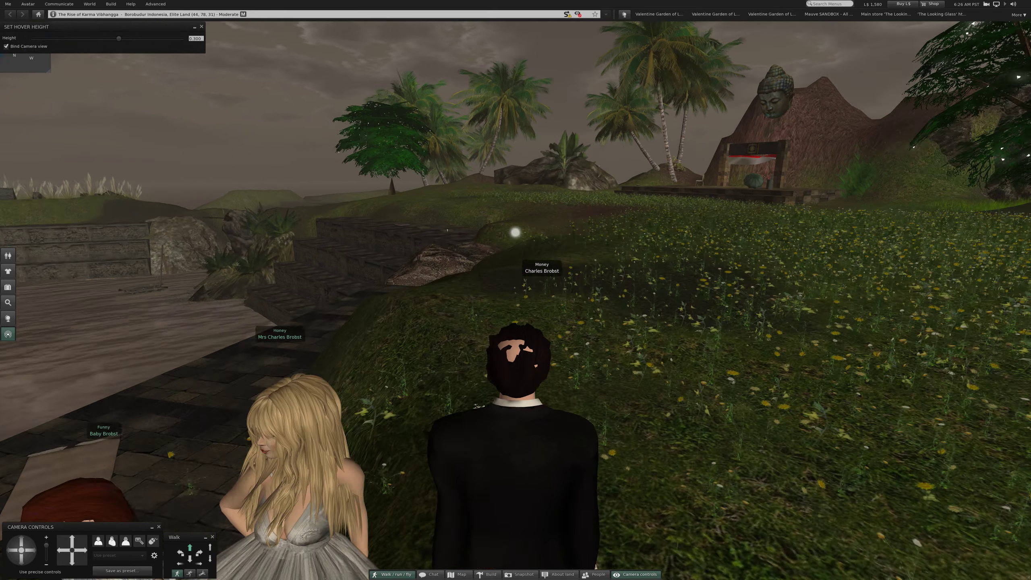
{"action": "key", "text": "Up"}
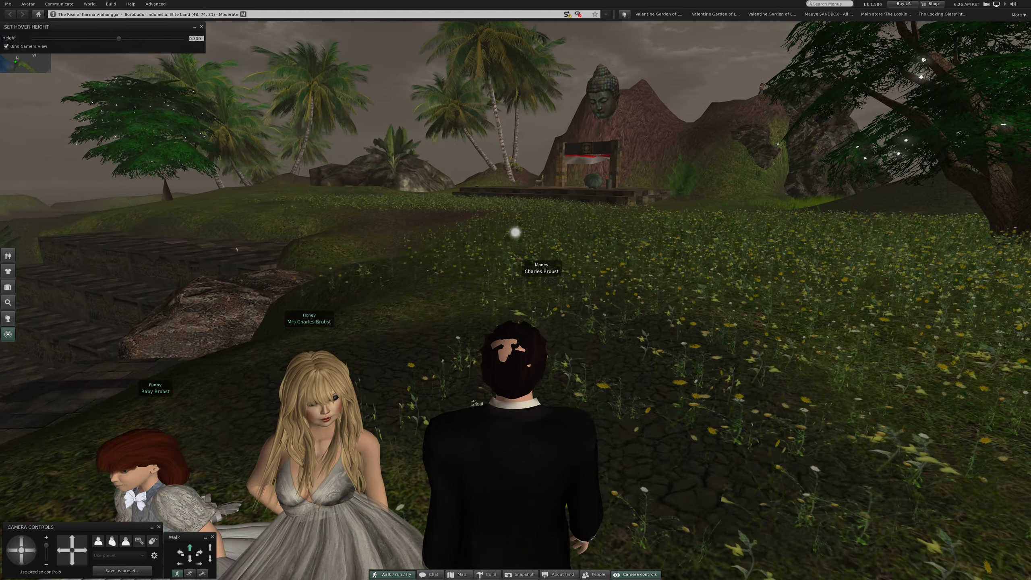
{"action": "key", "text": "Up"}
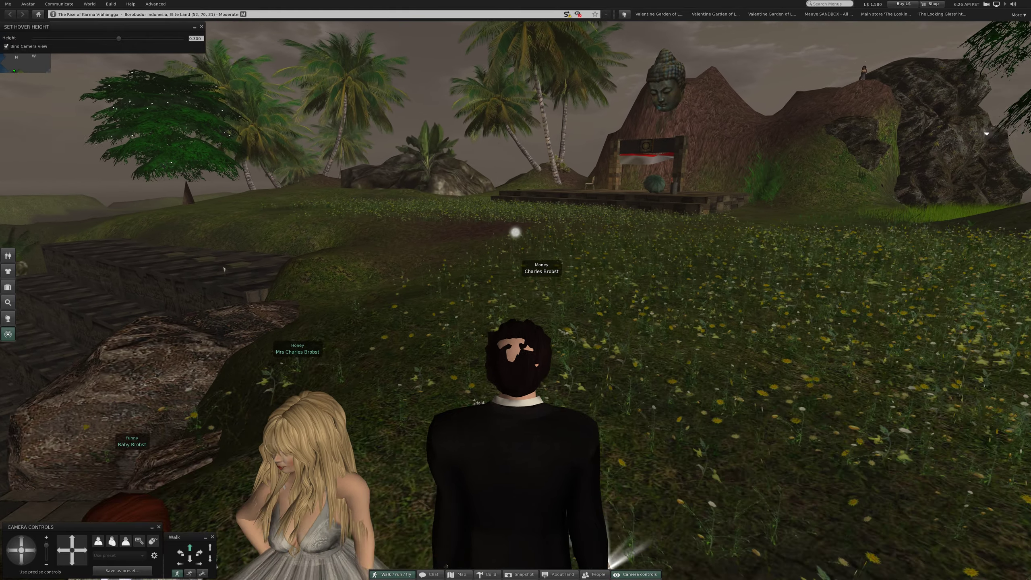
{"action": "key", "text": "Up"}
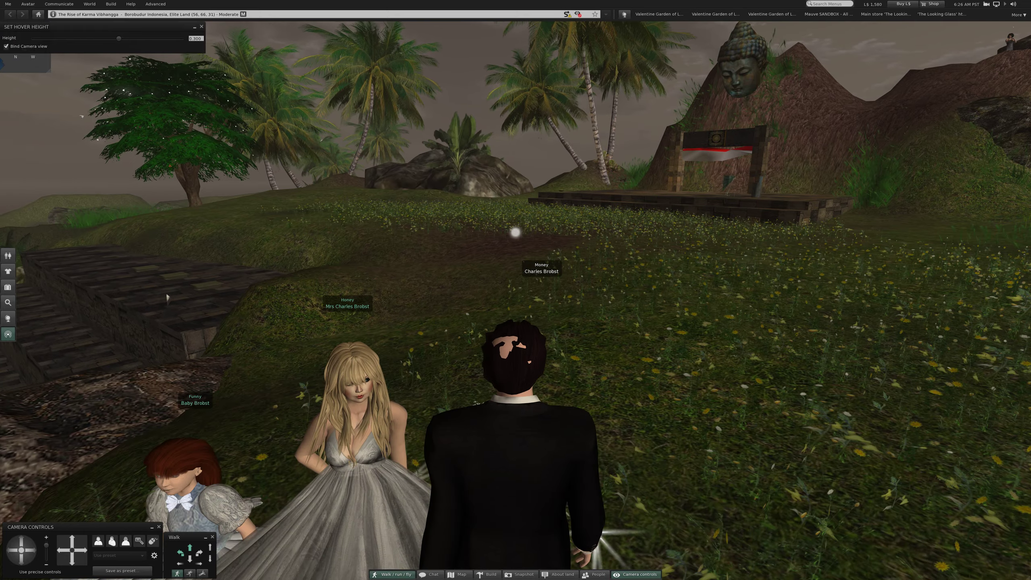
{"action": "key", "text": "Up"}
{"action": "key", "text": "Right"}
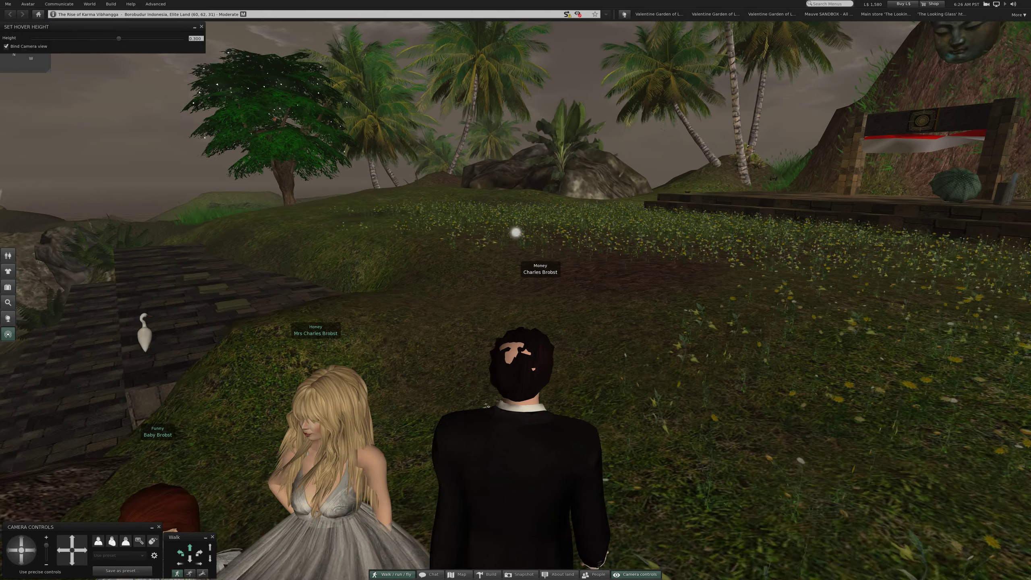
{"action": "key", "text": "Left"}
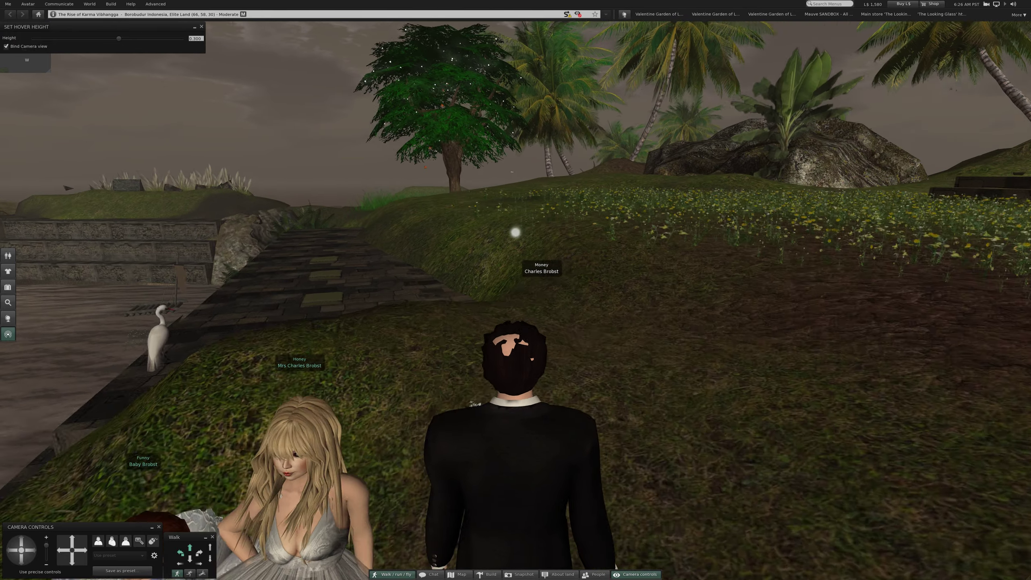
{"action": "key", "text": "Left"}
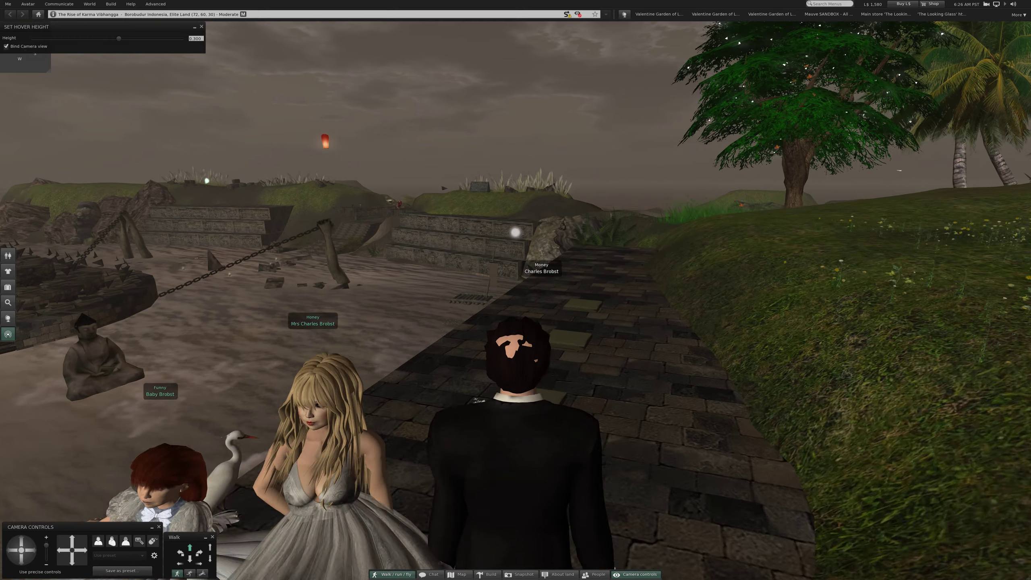
{"action": "key", "text": "Left"}
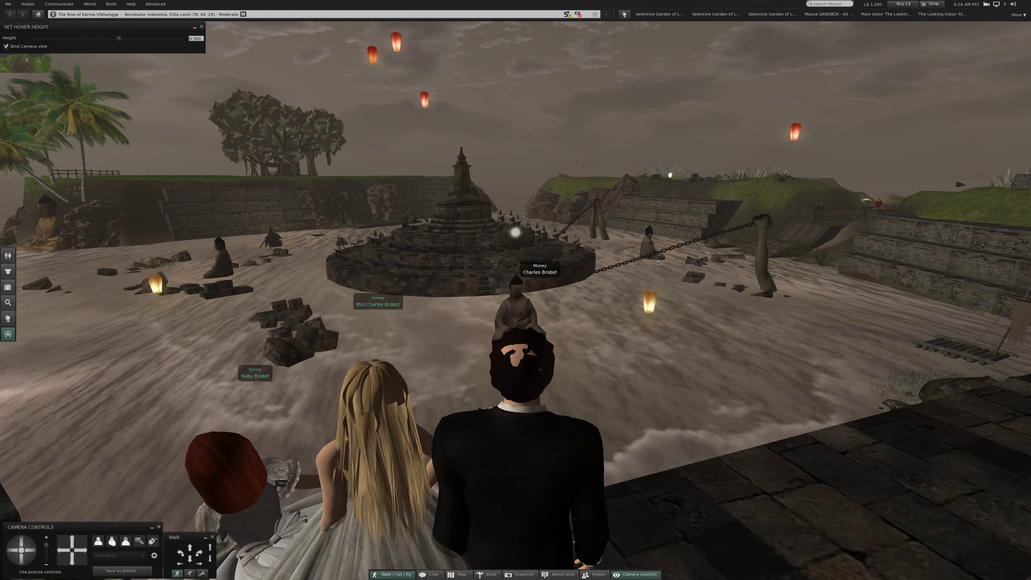
{"action": "key", "text": "Left"}
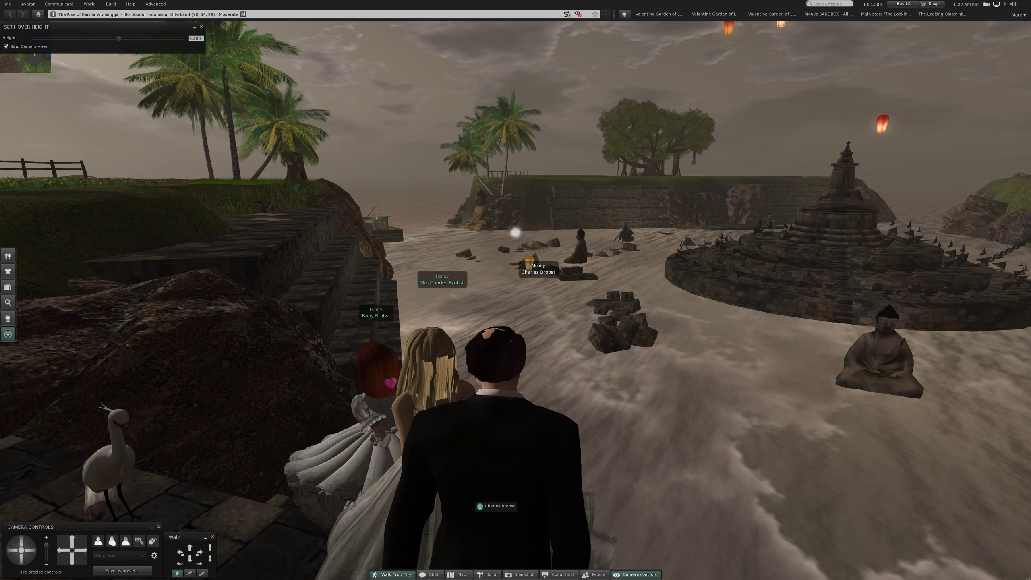
{"action": "mouse_move", "coordinate": [515, 322]}
{"action": "left_mouse_down"}
{"action": "mouse_move", "coordinate": [516, 248]}
{"action": "mouse_move", "coordinate": [513, 276]}
{"action": "mouse_move", "coordinate": [468, 181]}
{"action": "mouse_move", "coordinate": [425, 197]}
{"action": "left_mouse_up"}
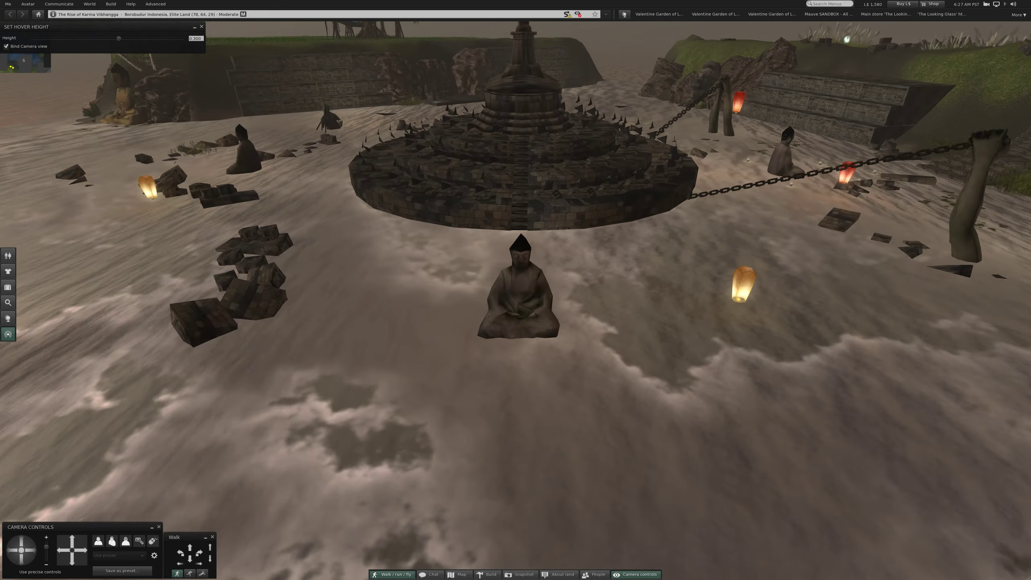
{"action": "scroll", "coordinate": [519, 290], "scroll_direction": "up", "scroll_amount": 5}
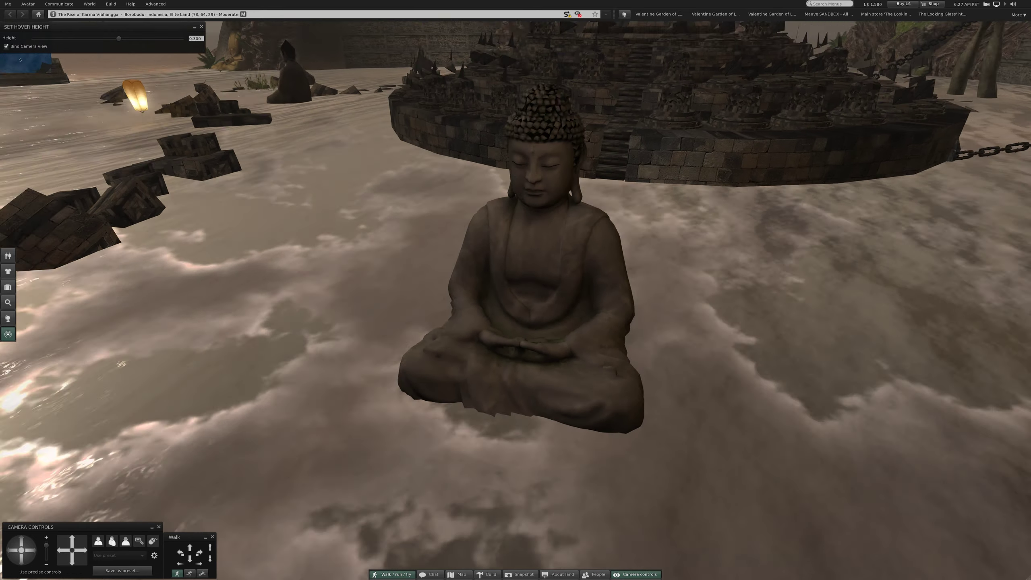
- Orbit around the Buddha statue and stupa, then swing and move toward the wooden boat
{"action": "left_click_drag", "start_coordinate": [515, 290], "coordinate": [563, 290]}
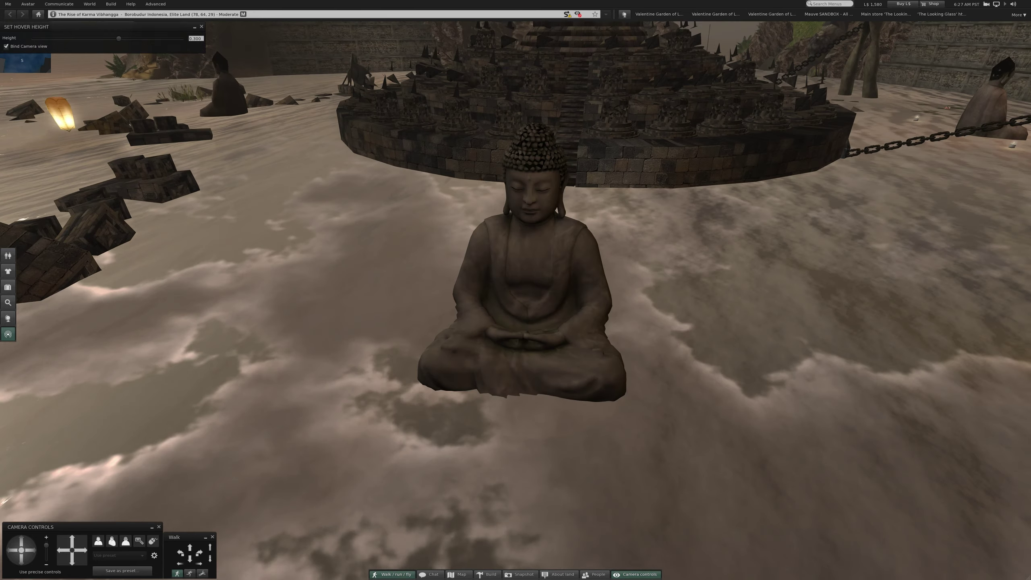
{"action": "scroll", "coordinate": [516, 291], "scroll_direction": "down", "scroll_amount": 5}
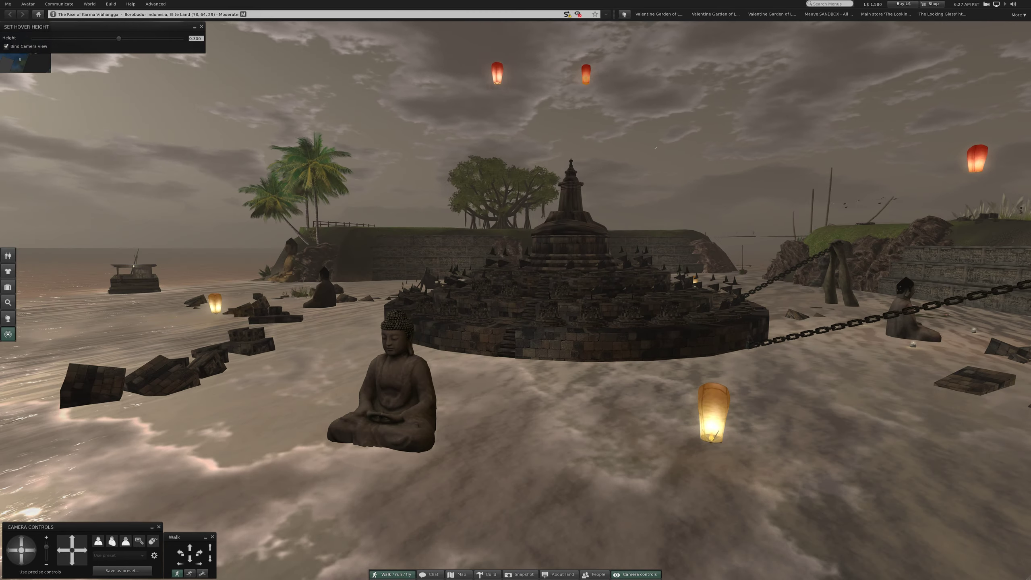
{"action": "left_click_drag", "start_coordinate": [516, 290], "coordinate": [436, 291]}
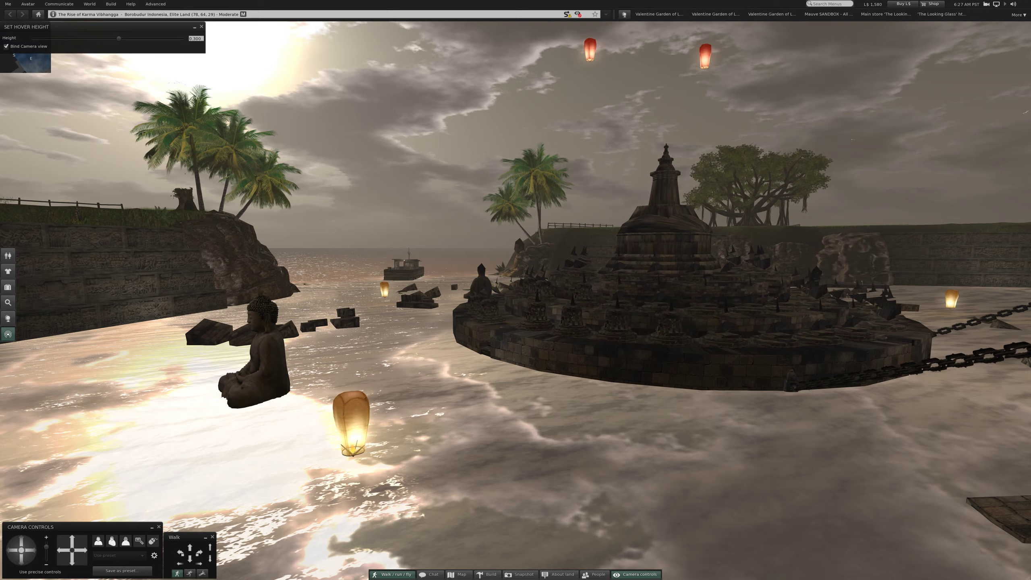
{"action": "left_click_drag", "start_coordinate": [516, 290], "coordinate": [451, 291]}
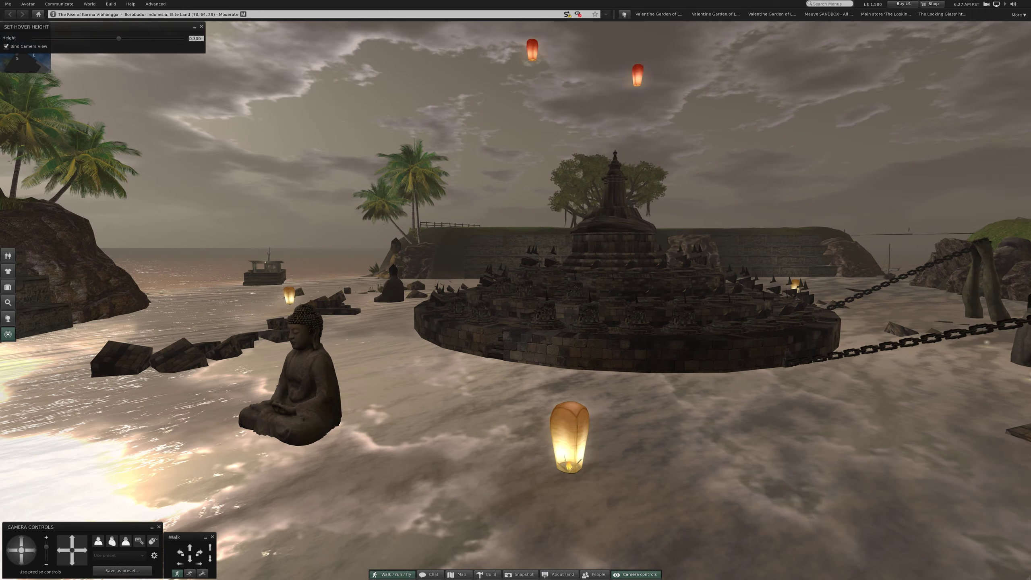
{"action": "left_click_drag", "start_coordinate": [516, 290], "coordinate": [403, 290]}
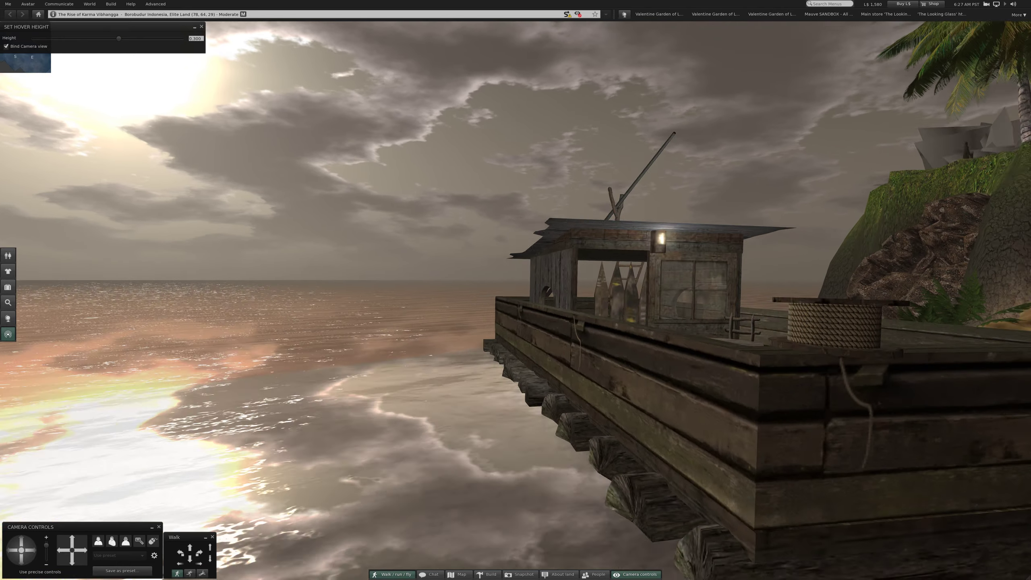
{"action": "left_click_drag", "start_coordinate": [516, 290], "coordinate": [451, 291]}
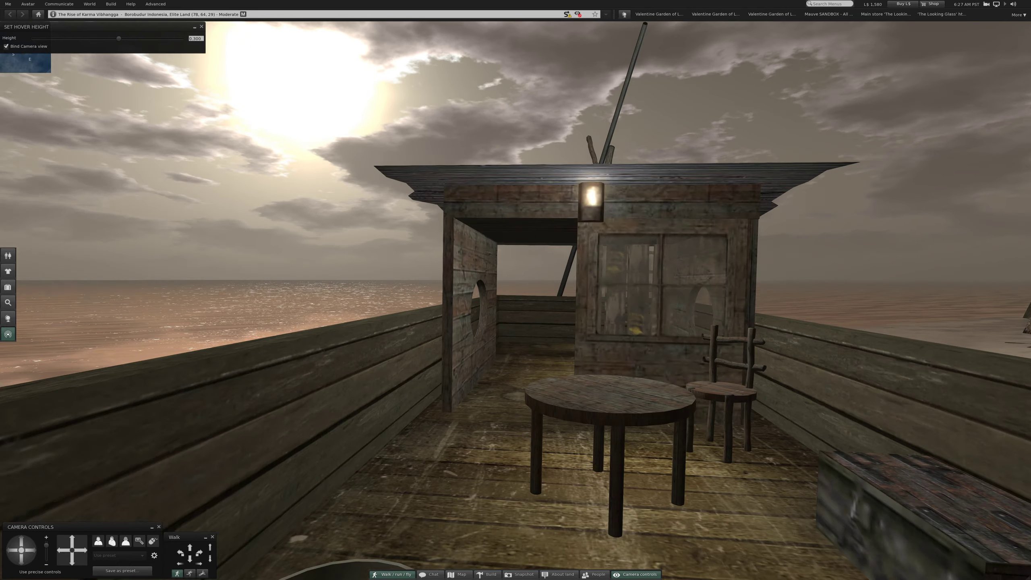
{"action": "scroll", "coordinate": [516, 291], "scroll_direction": "down", "scroll_amount": 8}
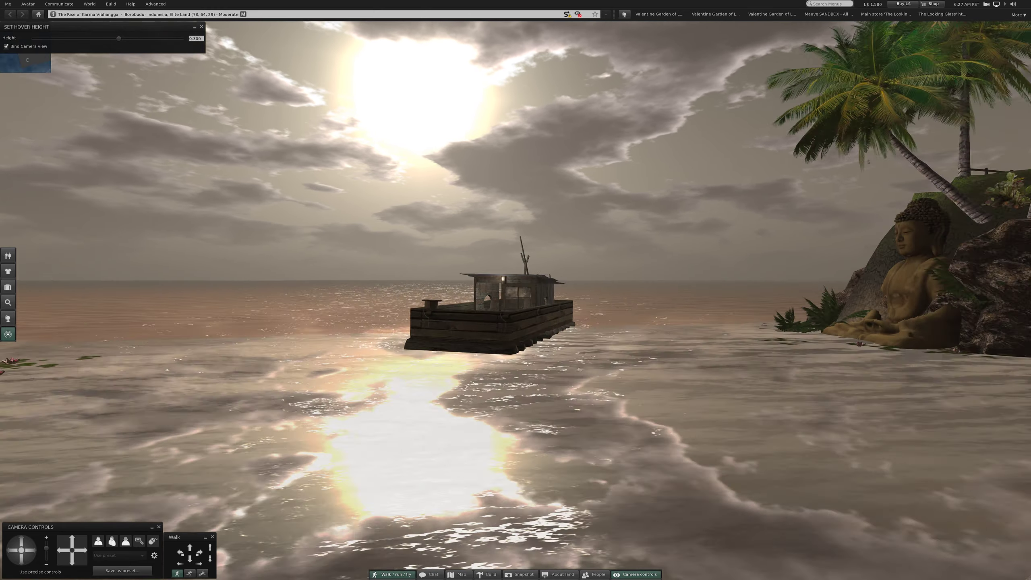
{"action": "key", "text": "Up"}
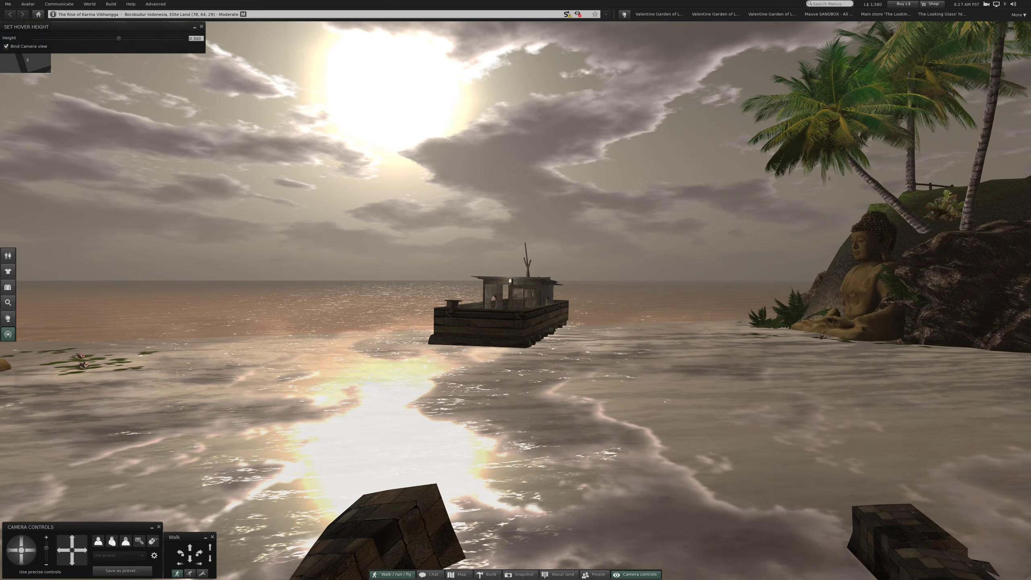
- Circle the Buddha and sunken statues, ending on the carved stone wall
{"action": "left_click_drag", "start_coordinate": [516, 290], "coordinate": [322, 290]}
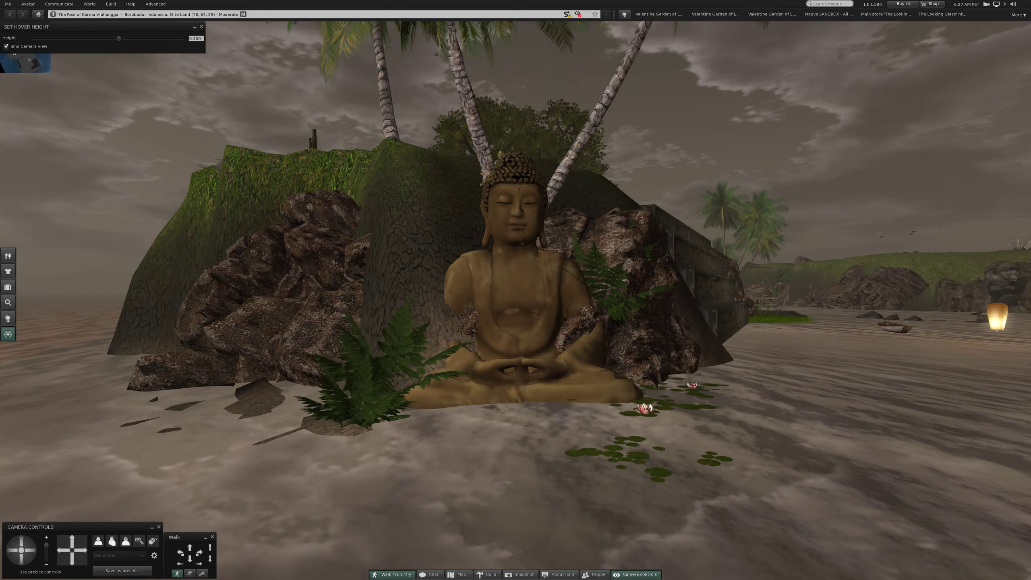
{"action": "left_click_drag", "start_coordinate": [515, 290], "coordinate": [645, 290]}
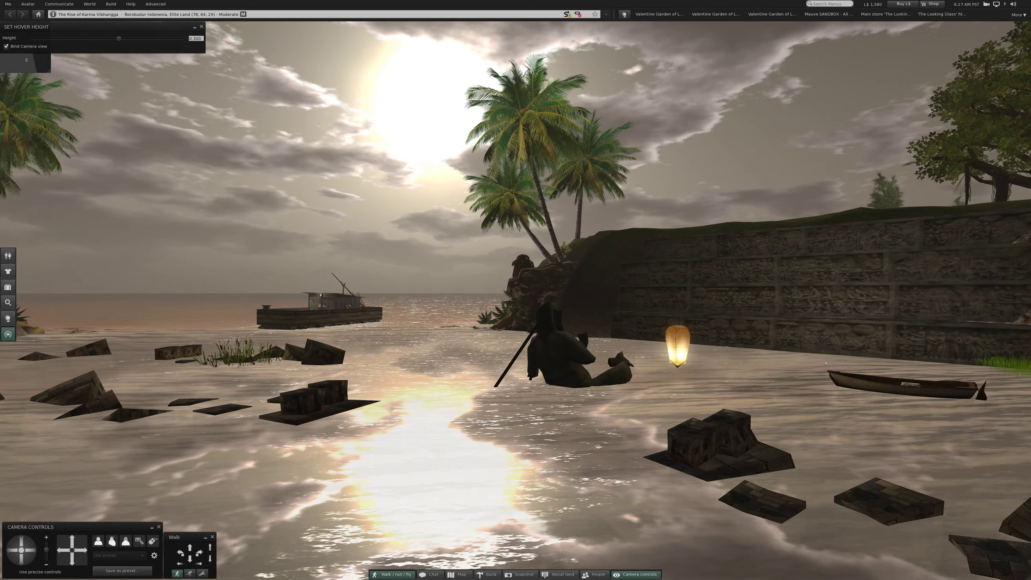
{"action": "left_click_drag", "start_coordinate": [515, 290], "coordinate": [725, 290]}
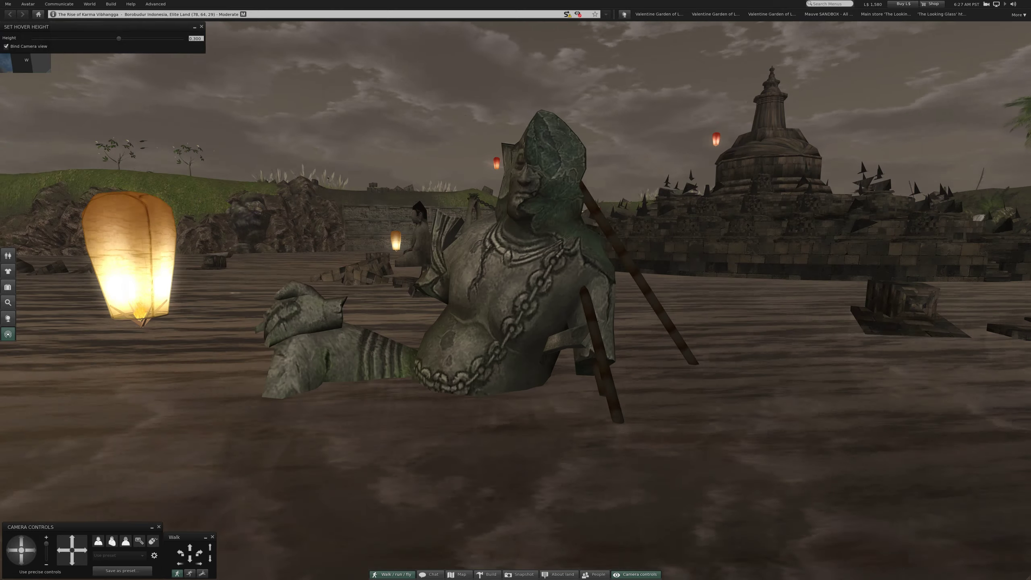
{"action": "left_click_drag", "start_coordinate": [515, 290], "coordinate": [645, 290]}
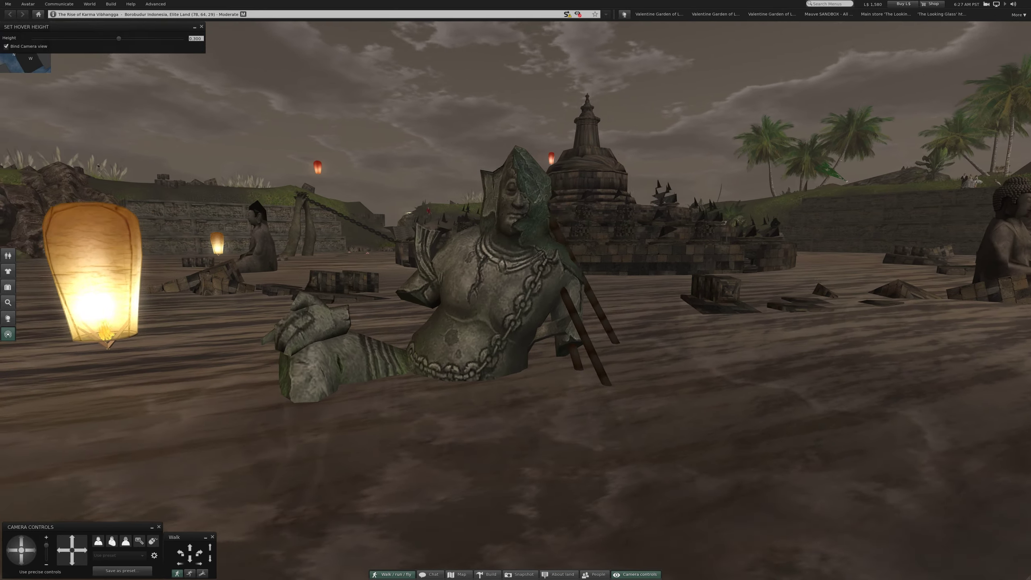
{"action": "left_click_drag", "start_coordinate": [516, 290], "coordinate": [685, 290]}
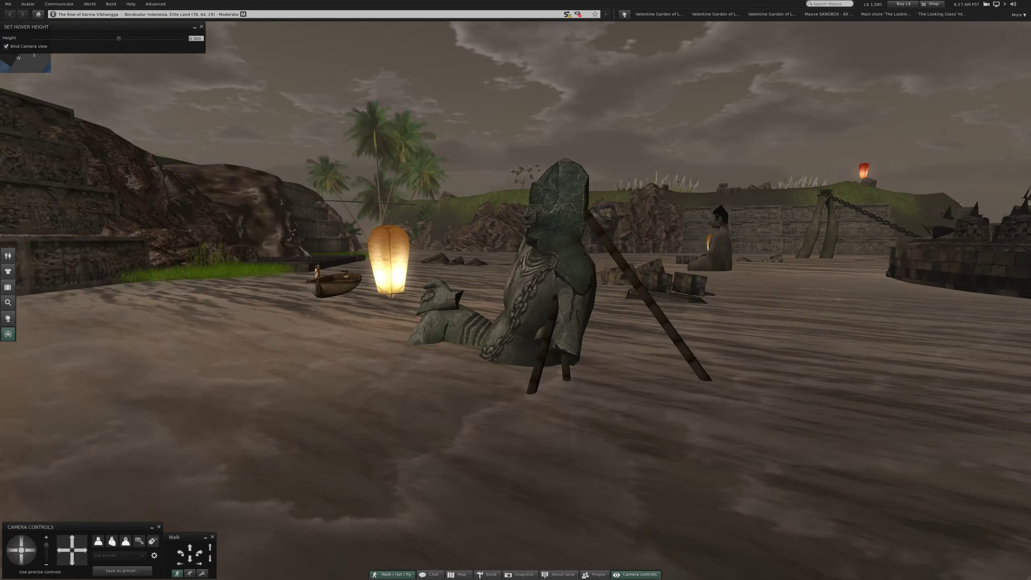
{"action": "left_click_drag", "start_coordinate": [516, 290], "coordinate": [684, 290]}
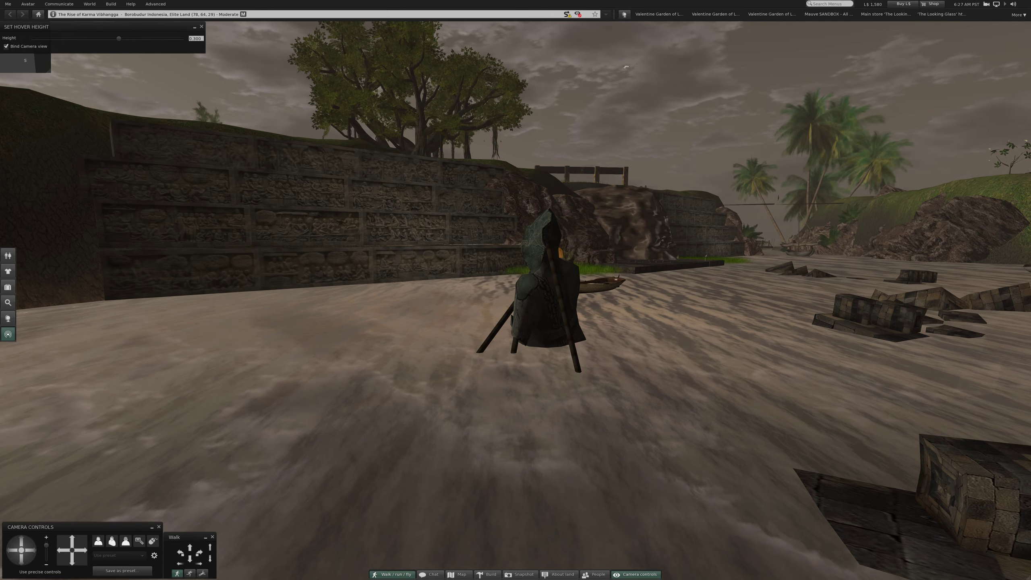
{"action": "scroll", "coordinate": [516, 290], "scroll_direction": "up", "scroll_amount": 5}
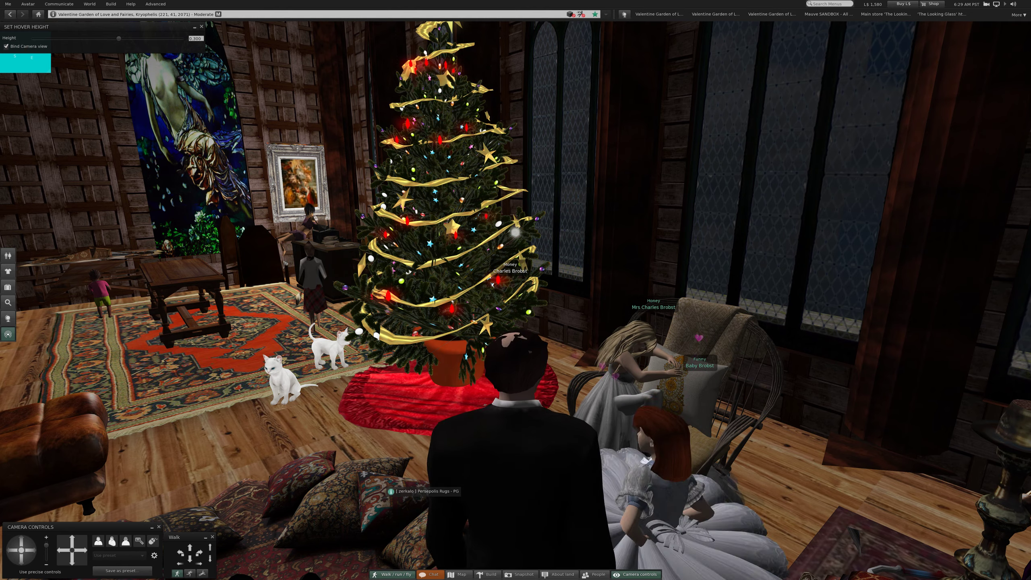
- Sit the man on the rocking chair and orbit around the avatars toward the Christmas tree
{"action": "left_click", "coordinate": [709, 378]}
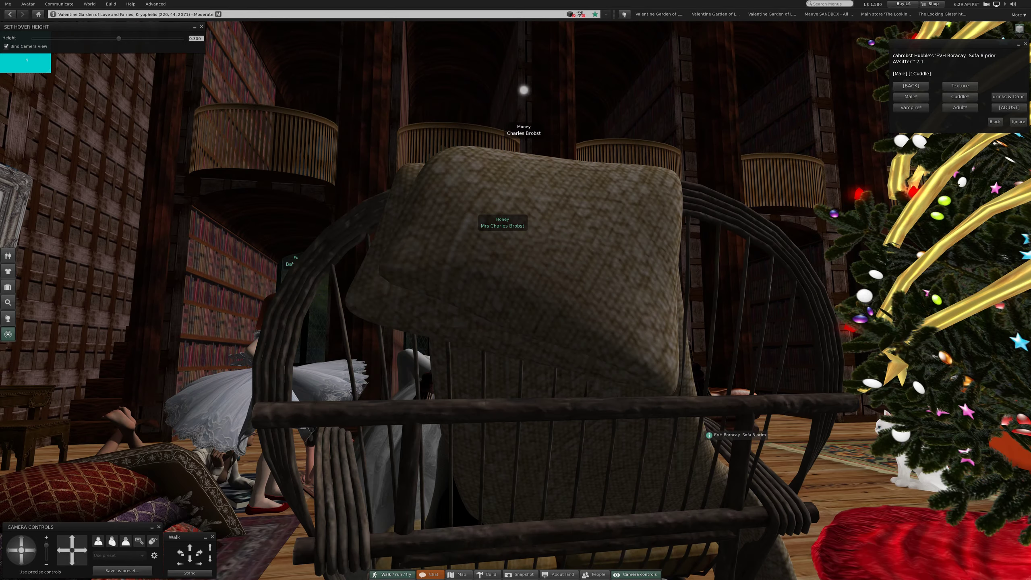
{"action": "mouse_move", "coordinate": [295, 395]}
{"action": "left_mouse_down"}
{"action": "mouse_move", "coordinate": [256, 415]}
{"action": "mouse_move", "coordinate": [266, 419]}
{"action": "left_mouse_up"}
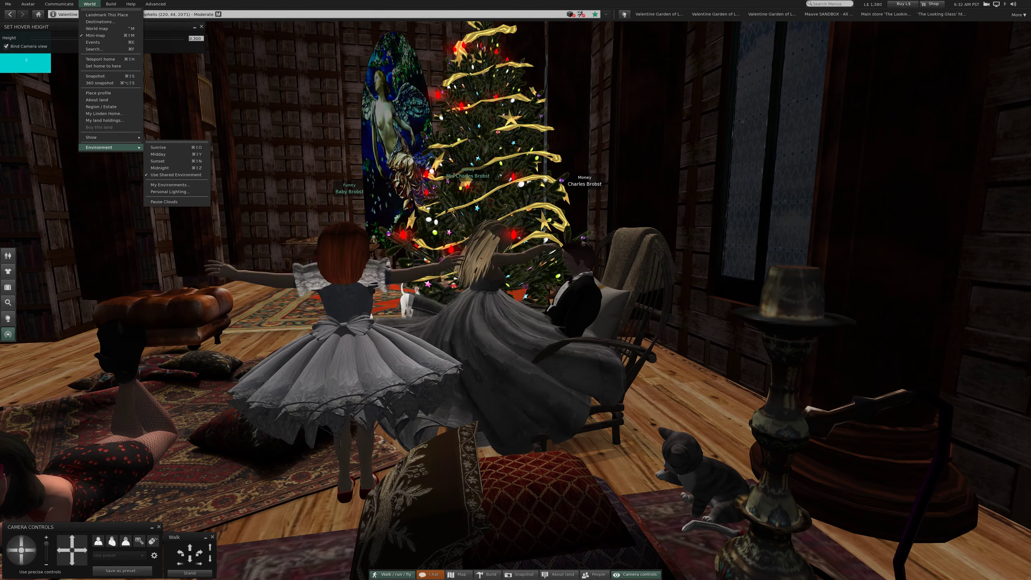
- Set the World environment lighting to Midday
{"action": "left_click", "coordinate": [158, 154]}
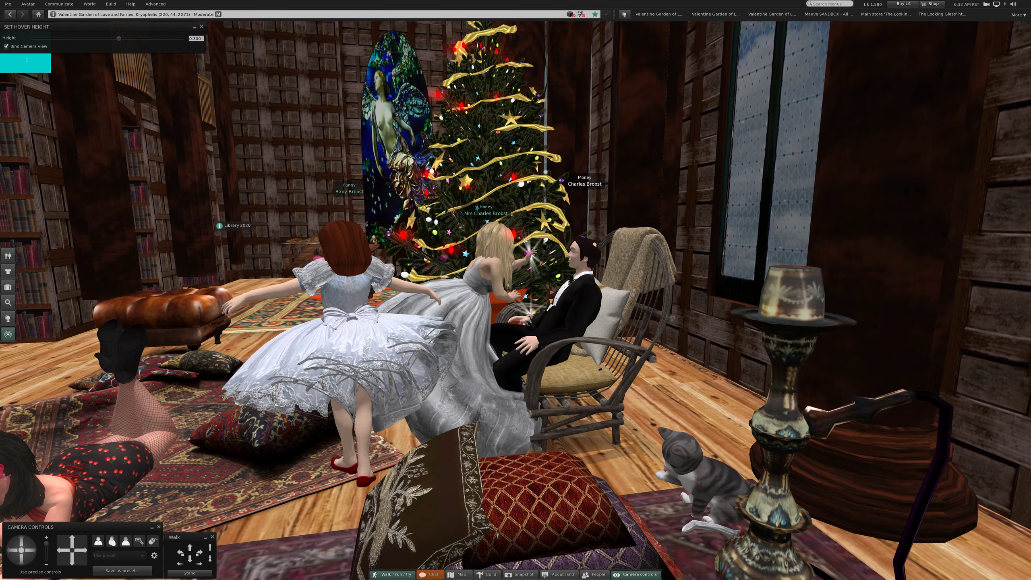
{"action": "scroll", "coordinate": [516, 322], "scroll_direction": "up", "scroll_amount": 3}
{"action": "scroll", "coordinate": [515, 323], "scroll_direction": "up", "scroll_amount": 3}
{"action": "scroll", "coordinate": [516, 322], "scroll_direction": "up", "scroll_amount": 2}
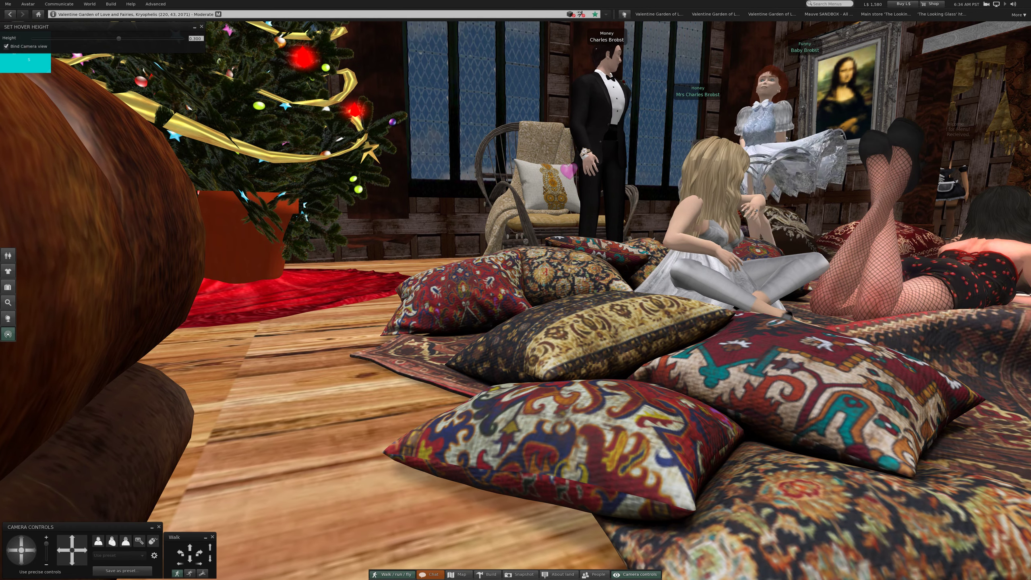
- Use Sit Here on the floor cushions, then pull the view back around the seated couple
{"action": "right_click", "coordinate": [620, 309]}
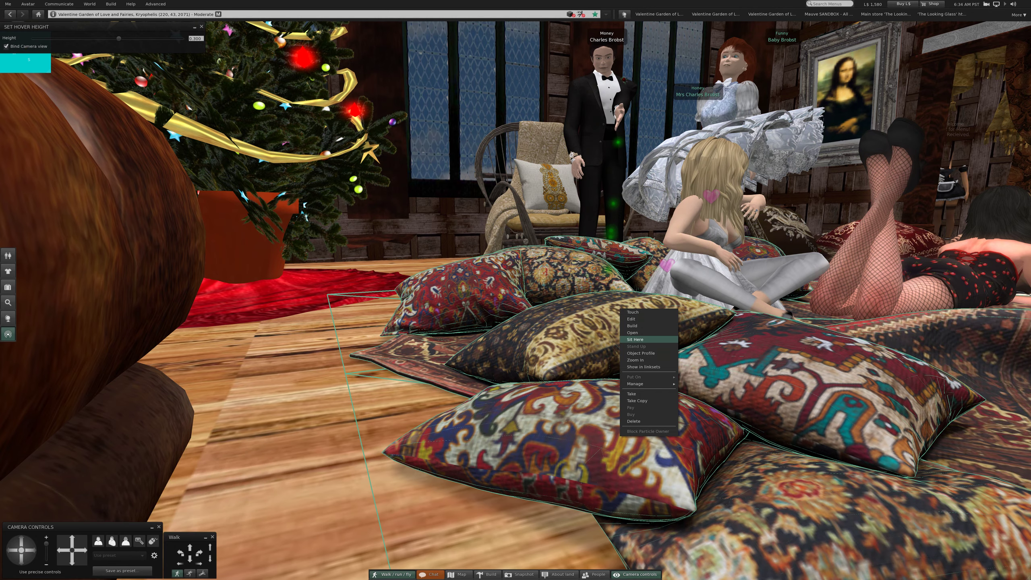
{"action": "left_click", "coordinate": [635, 339]}
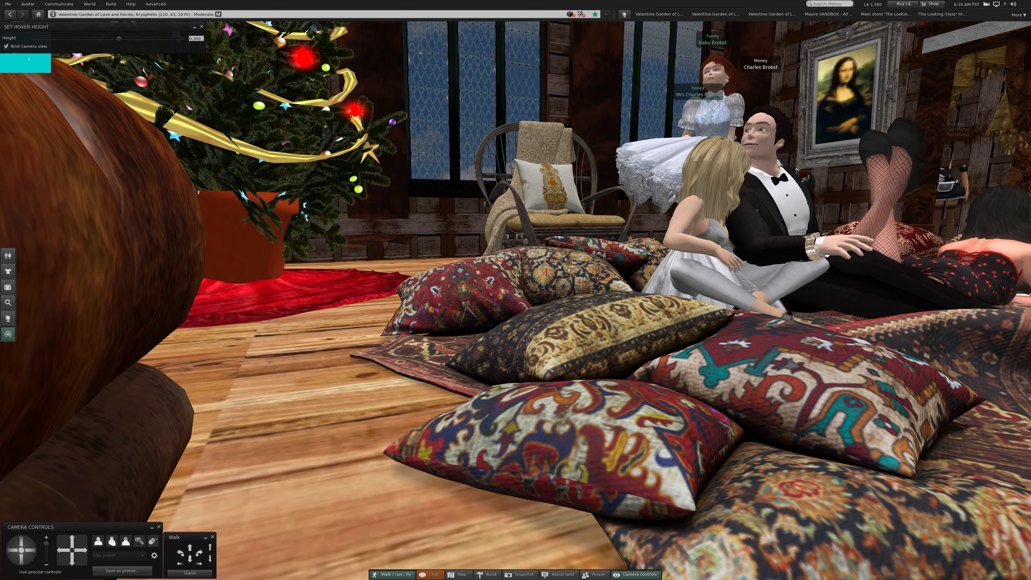
{"action": "left_click_drag", "start_coordinate": [515, 322], "coordinate": [402, 307]}
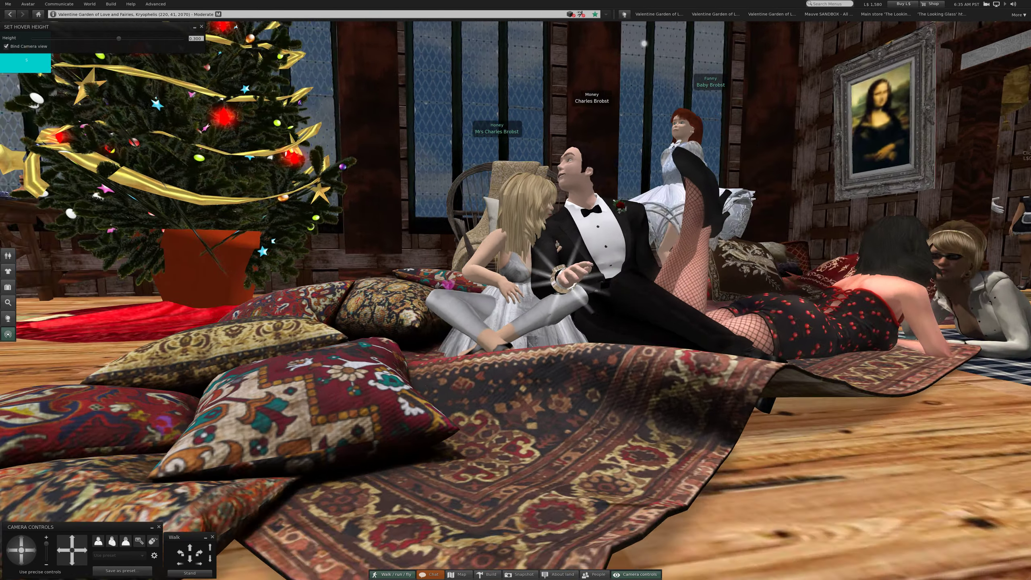
{"action": "left_click_drag", "start_coordinate": [516, 307], "coordinate": [451, 306]}
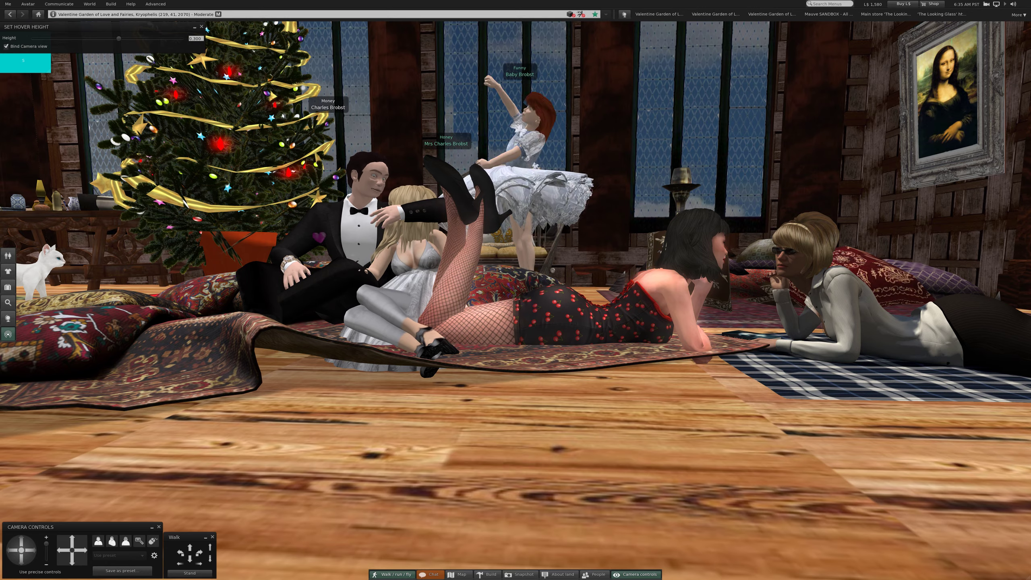
- Orbit in closer on the couple as the woman reclines across the man's lap
{"action": "left_click_drag", "start_coordinate": [515, 290], "coordinate": [564, 306]}
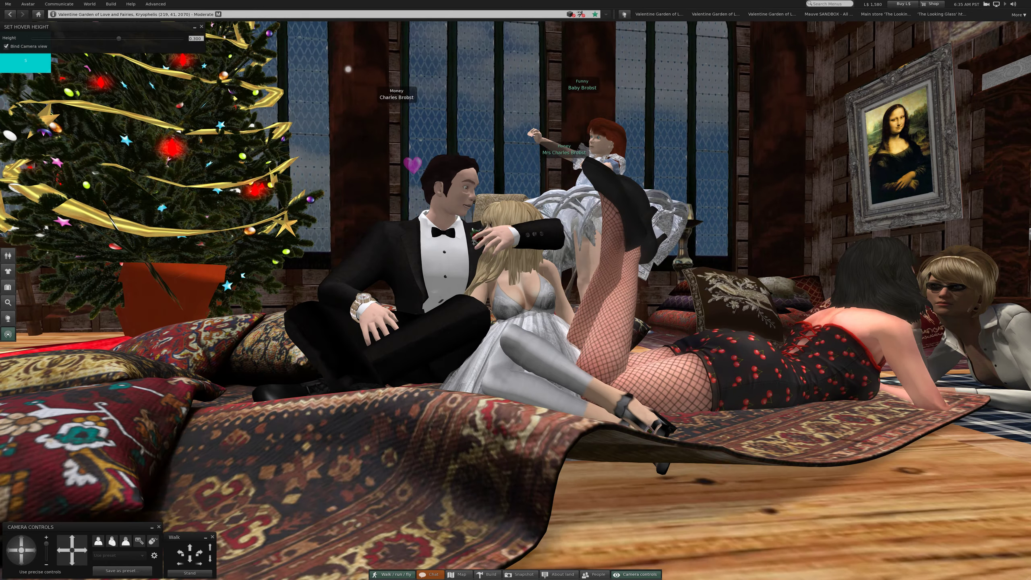